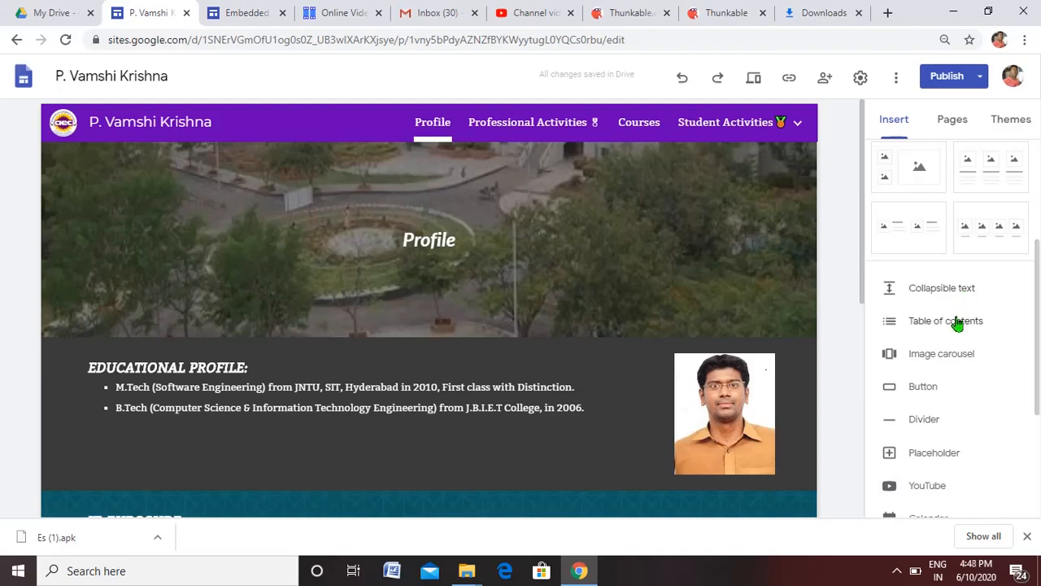
- Examine the Profile page's sections and headings, including Educational Profile, IT-Exposure and Faculty Development Programs
mouse_move(706, 225)
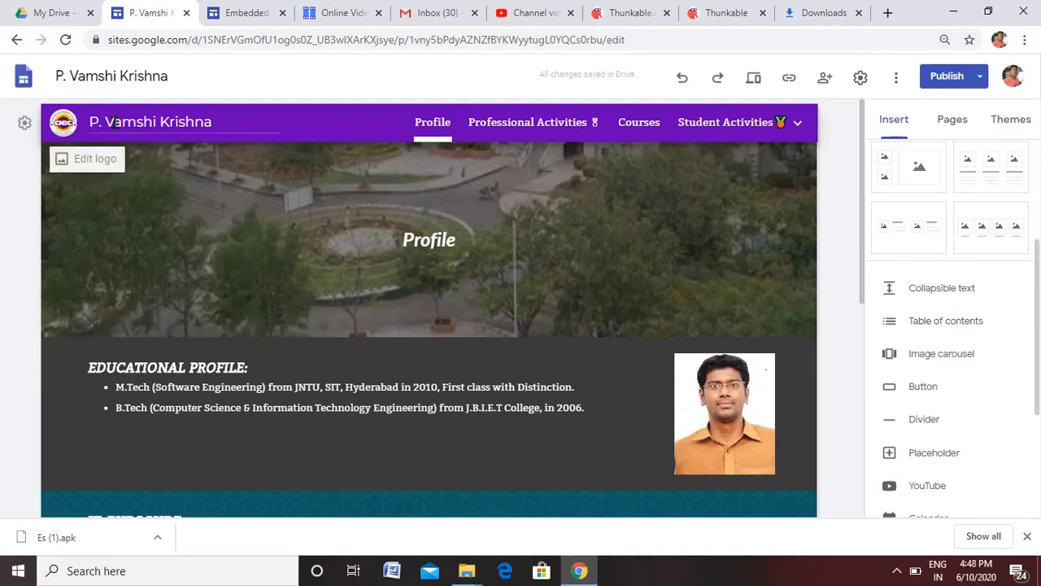
left_click_drag(204, 132, 364, 175)
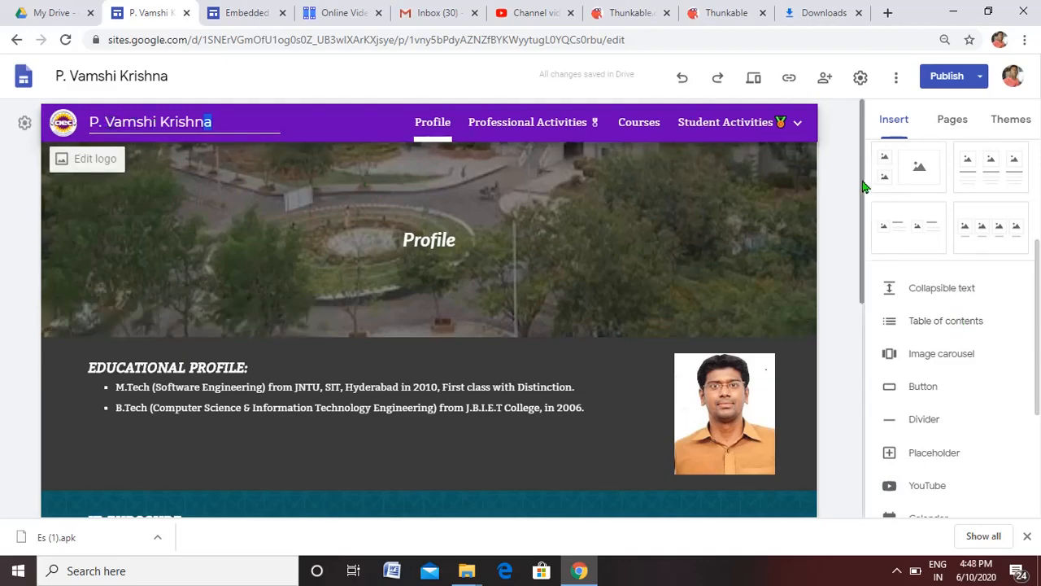
mouse_move(414, 162)
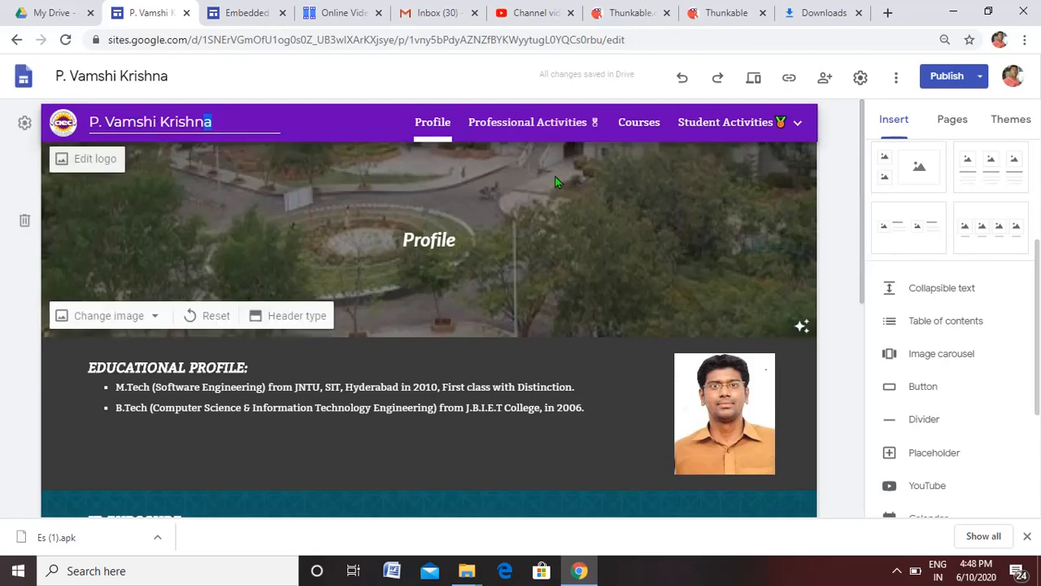
left_click_drag(864, 183, 864, 244)
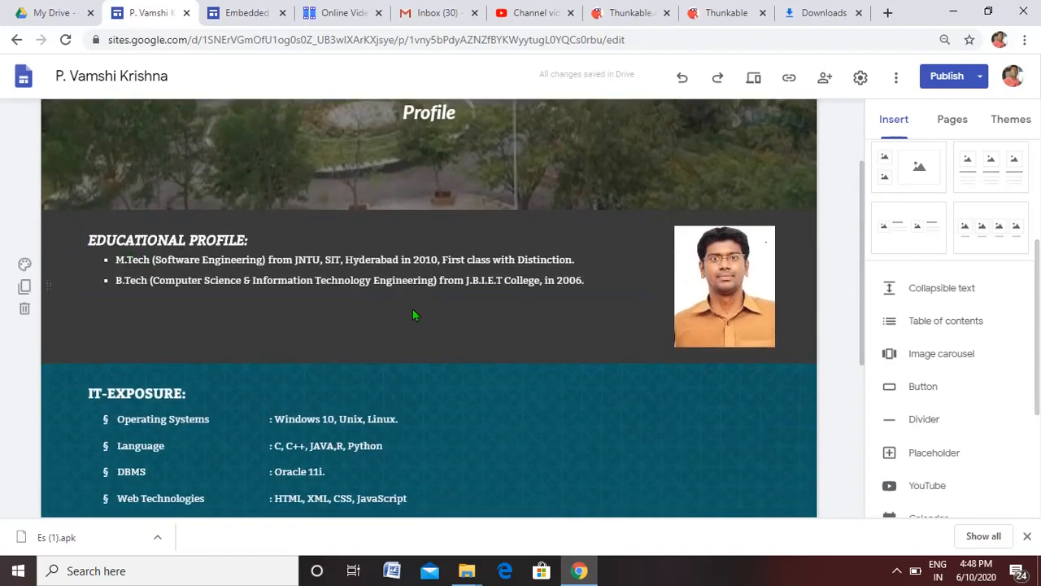
left_click_drag(865, 304, 865, 361)
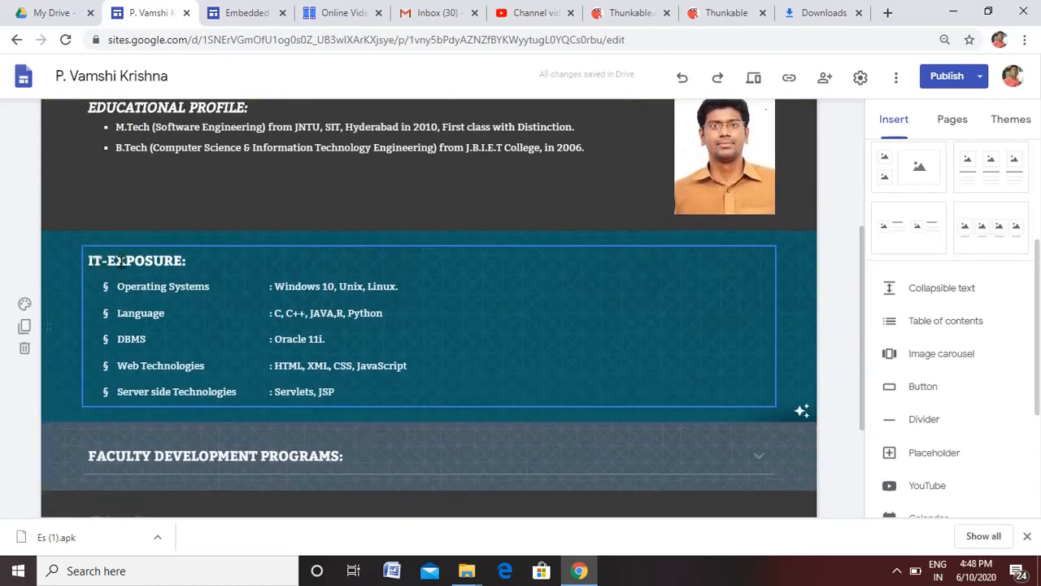
left_click_drag(89, 261, 182, 261)
left_click_drag(89, 456, 319, 457)
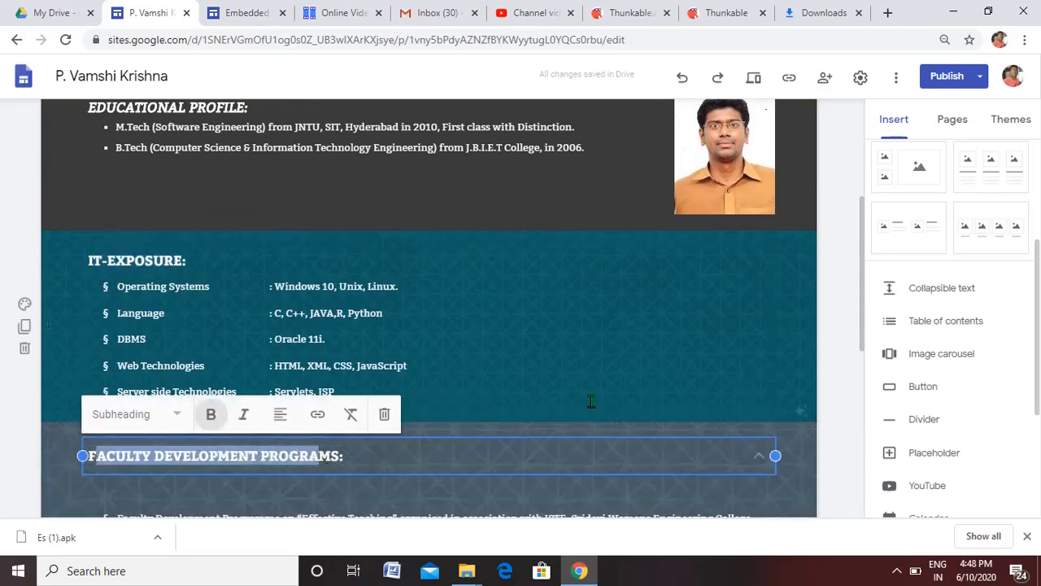
left_click_drag(864, 270, 851, 243)
left_click(850, 239)
left_click(578, 291)
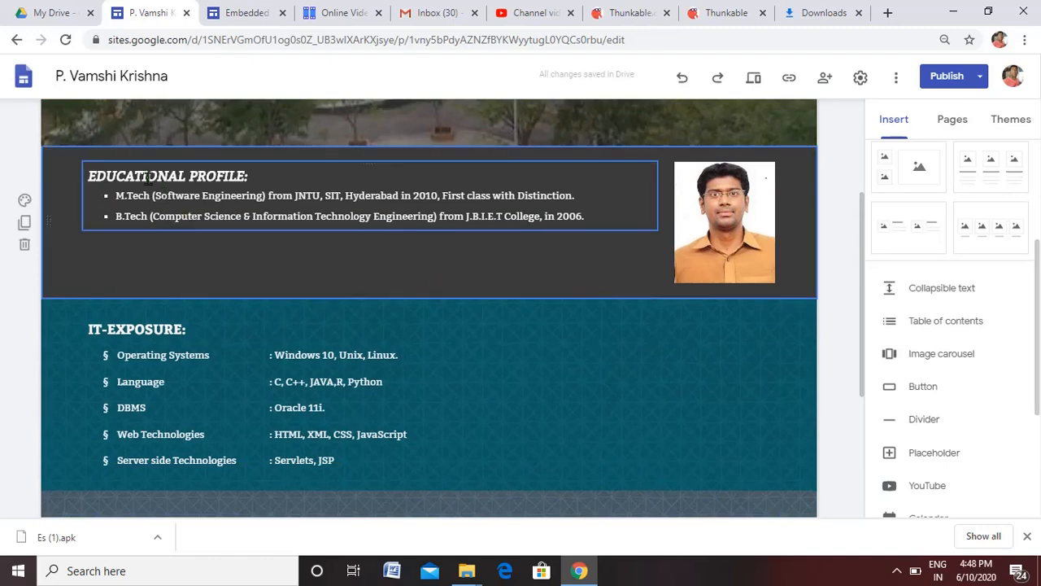
left_click(257, 179)
left_click_drag(214, 177, 86, 176)
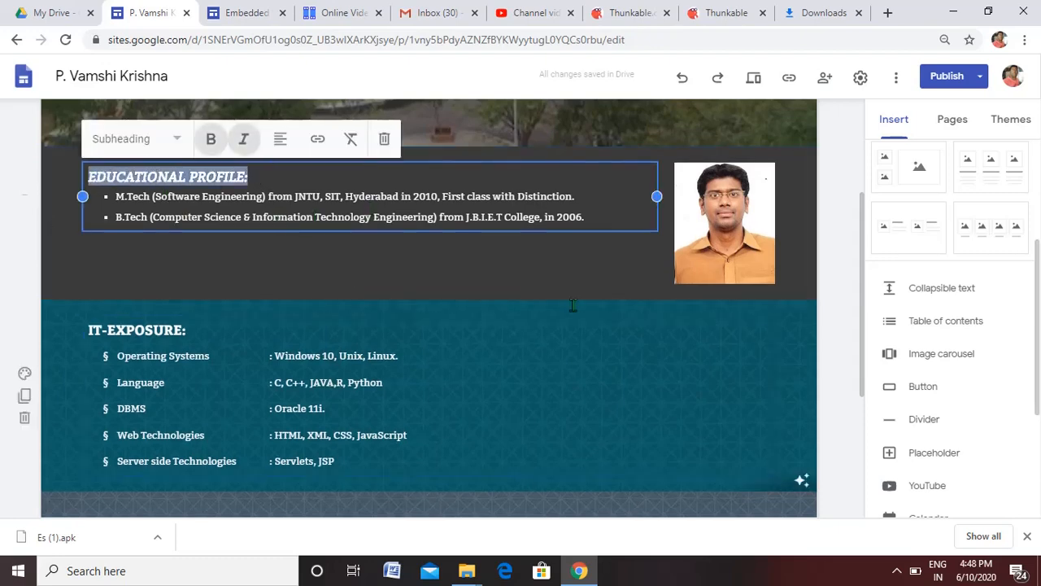
- Insert a table of contents above the Educational Profile section of the Profile page
left_click_drag(861, 297, 863, 265)
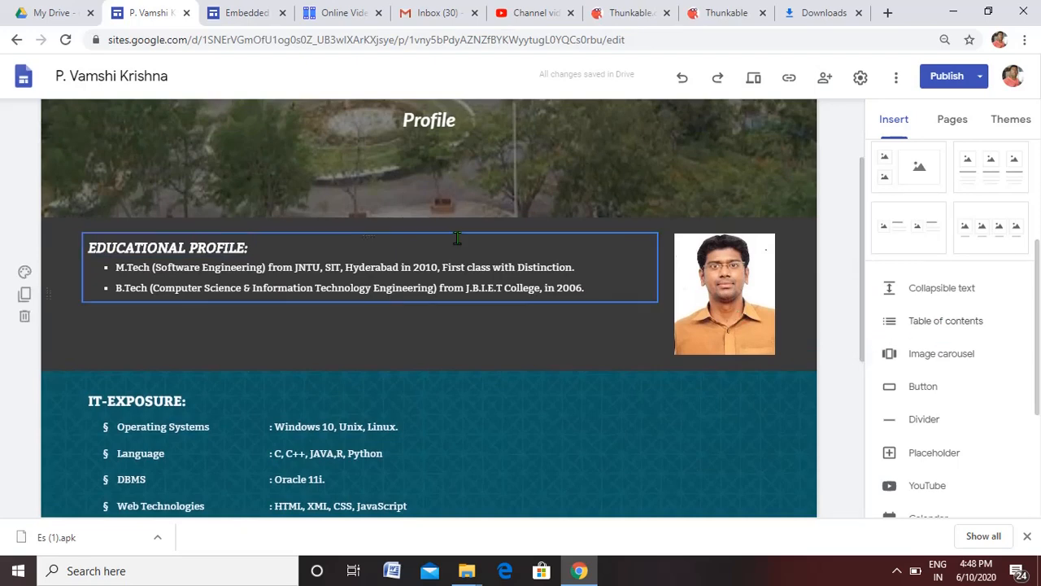
mouse_move(441, 138)
left_click_drag(251, 249, 92, 244)
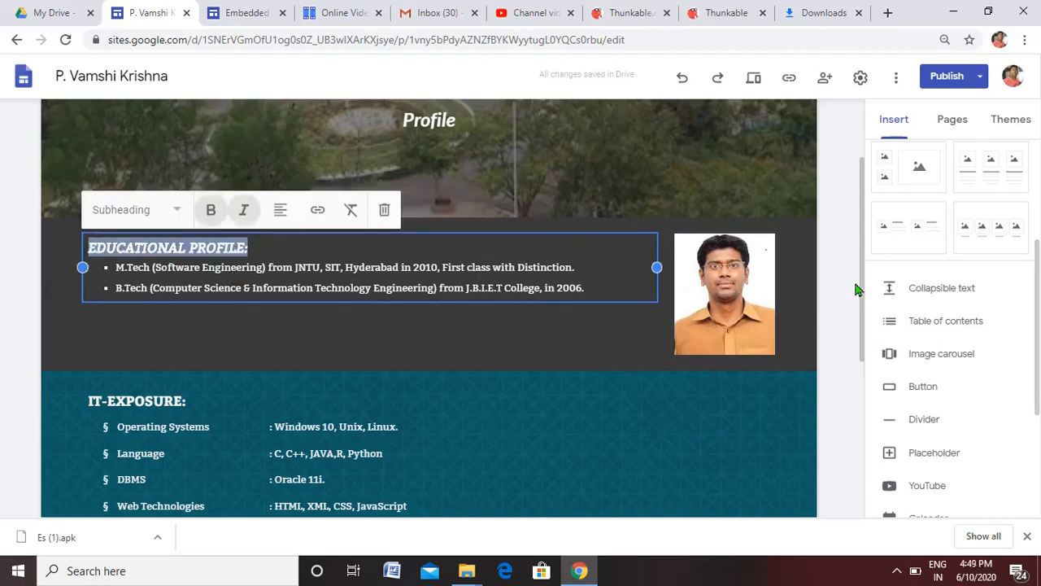
left_click_drag(864, 274, 855, 341)
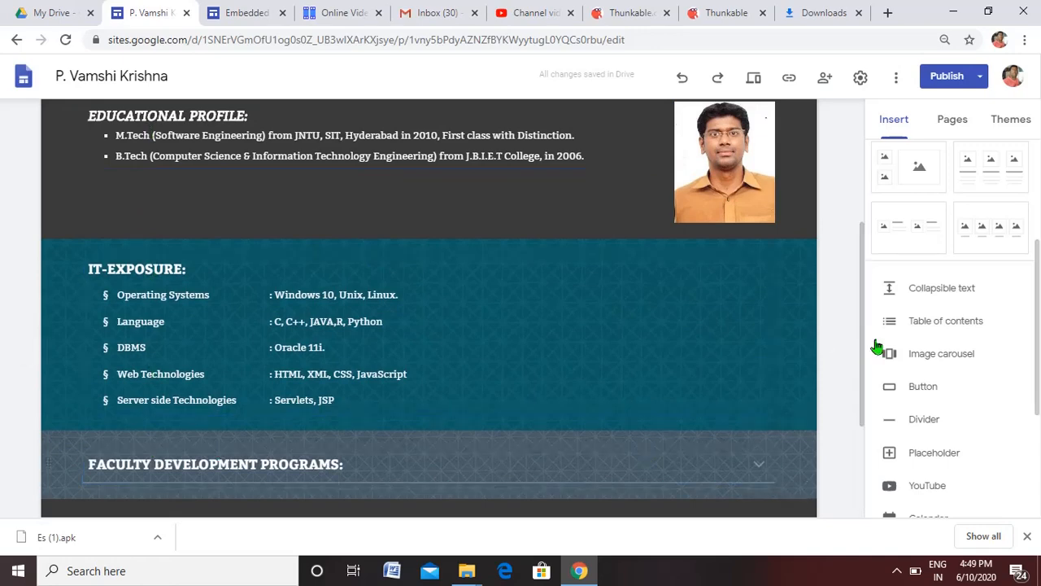
left_click(931, 322)
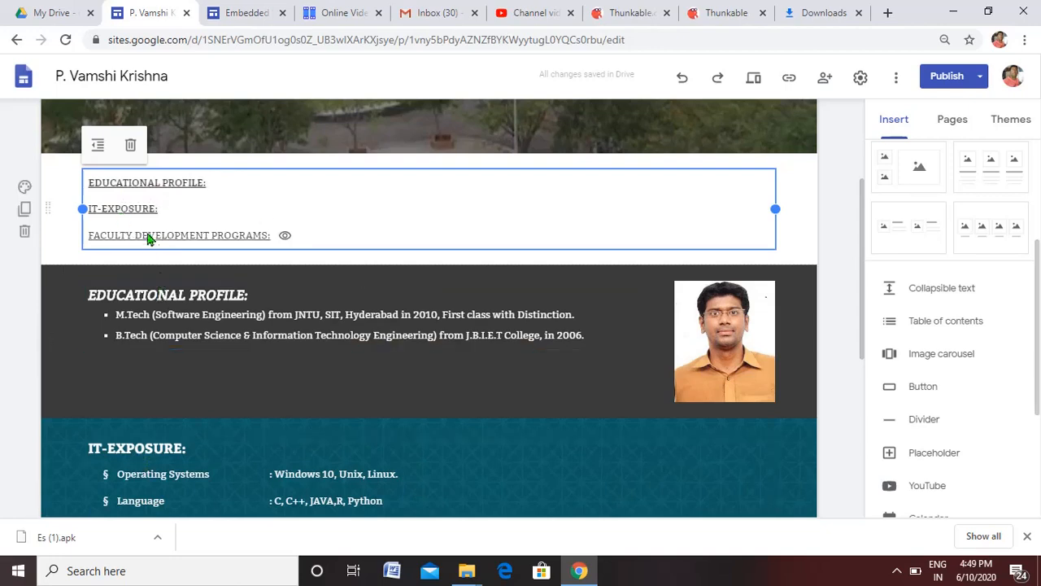
- Compare the table of contents entries with the page's section headings and check them in the site preview
left_click_drag(864, 260, 869, 379)
left_click(762, 371)
left_click(762, 371)
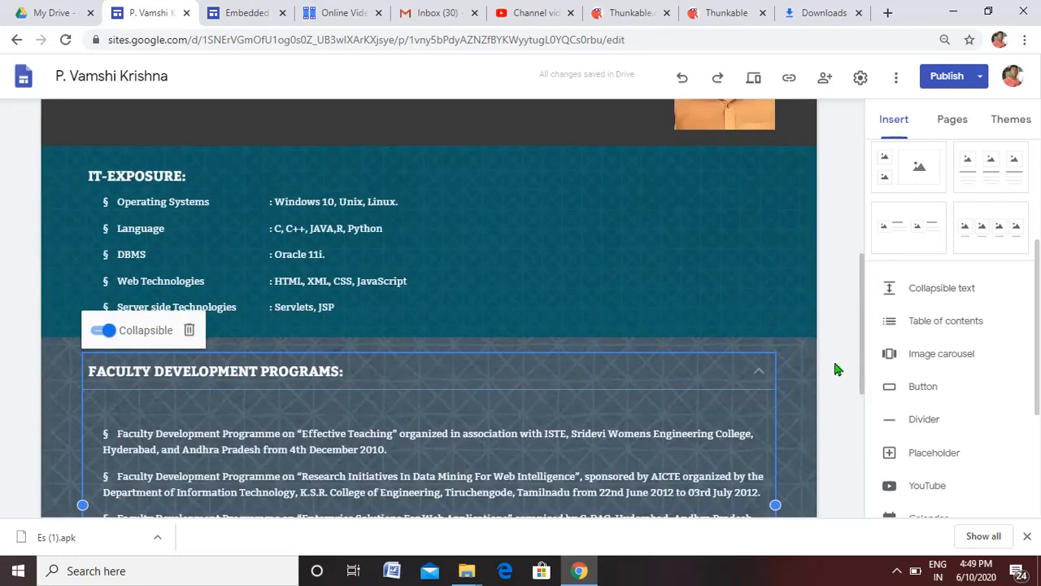
left_click_drag(862, 363, 864, 213)
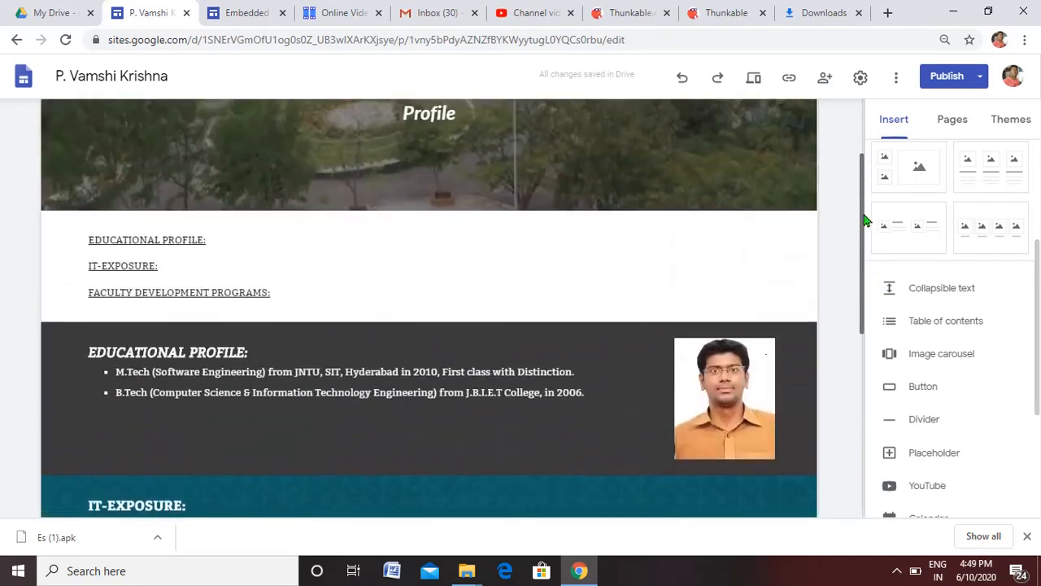
left_click(259, 352)
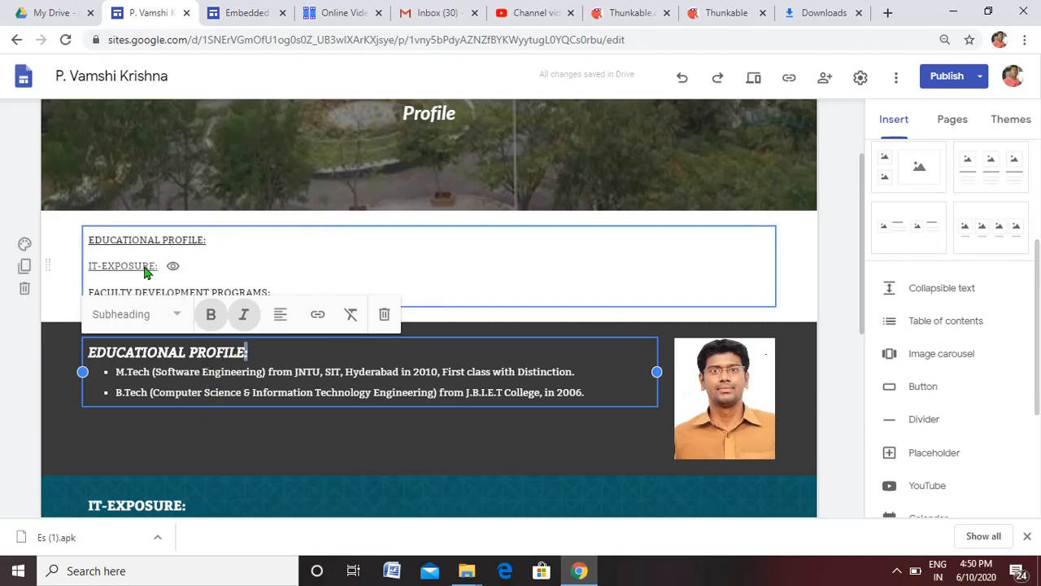
left_click(224, 274)
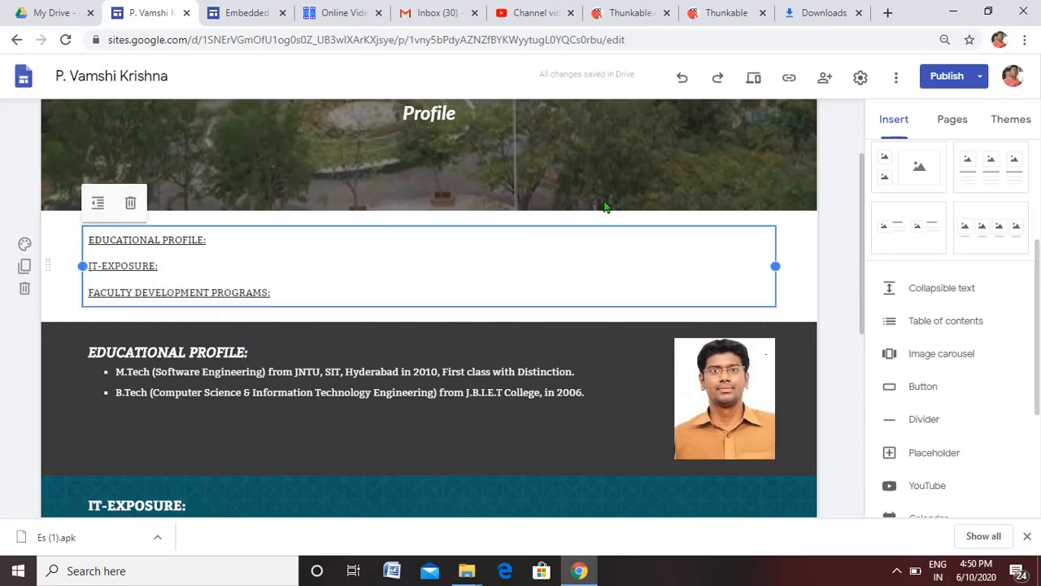
left_click(754, 81)
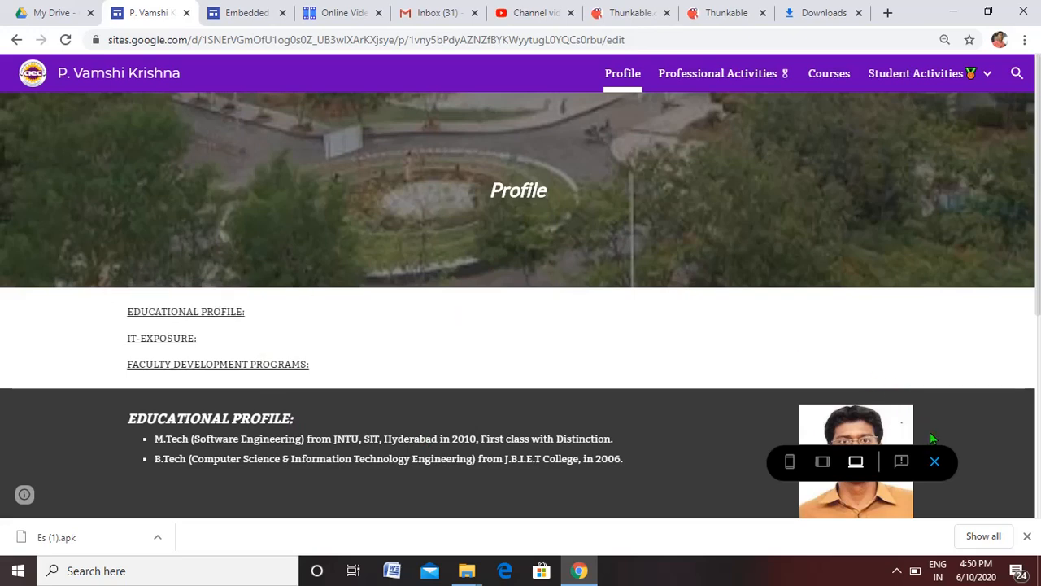
left_click(934, 462)
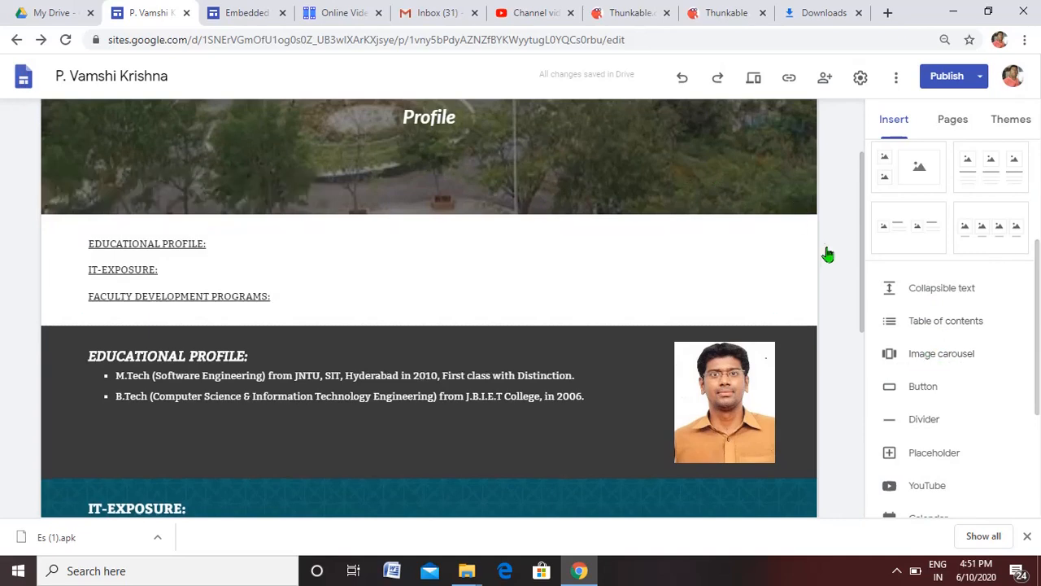
- Open the Student Activities page and start inserting an image carousel
left_click_drag(858, 254, 865, 144)
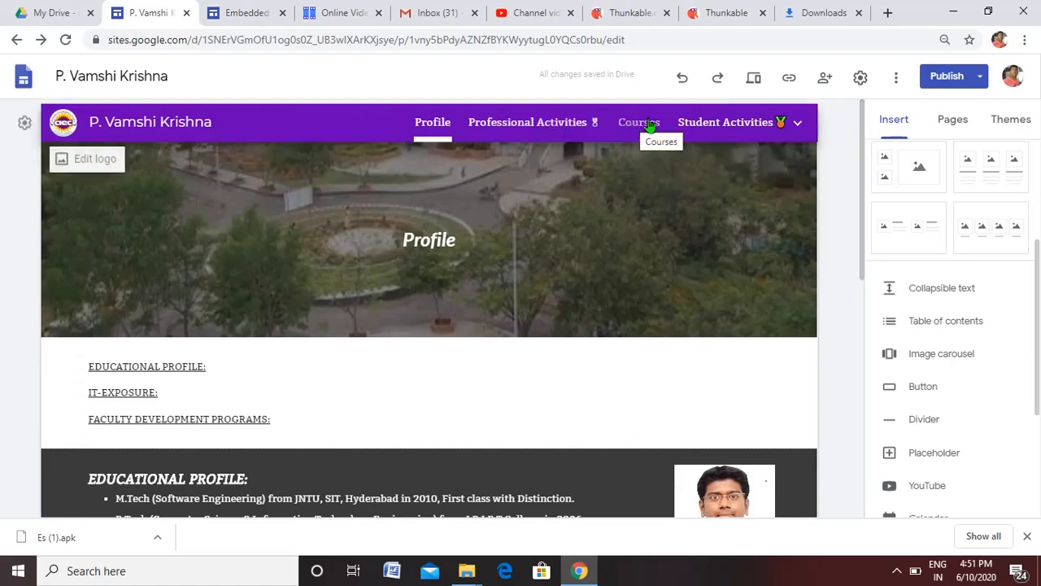
left_click(730, 130)
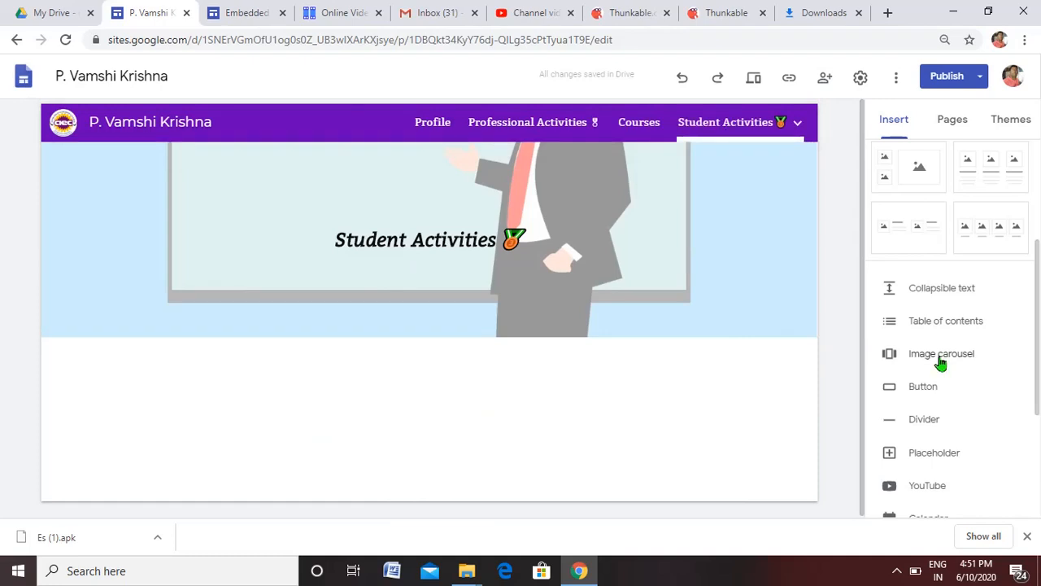
left_click_drag(1034, 334, 1039, 225)
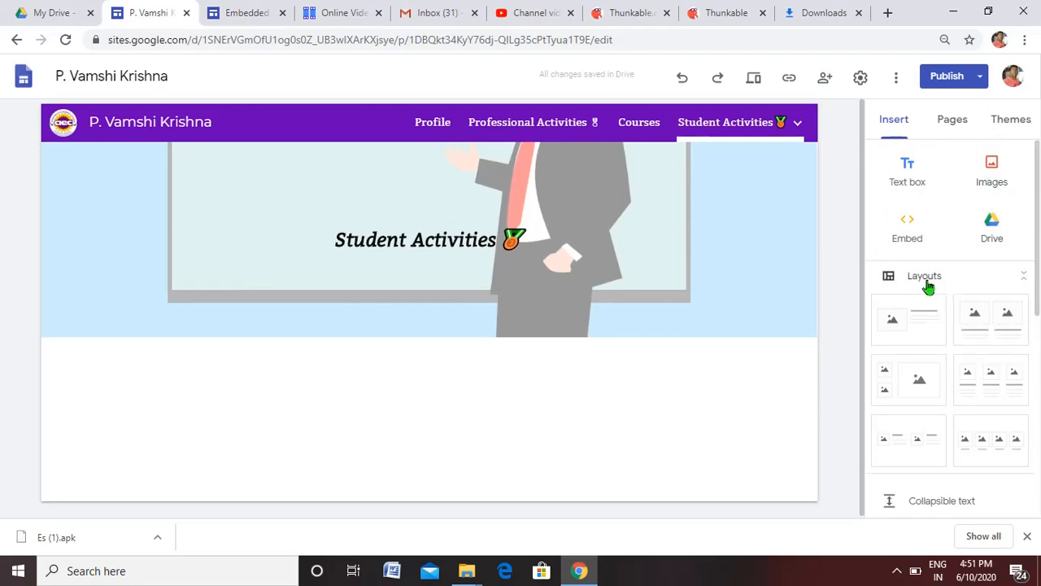
left_click_drag(1037, 195, 1040, 299)
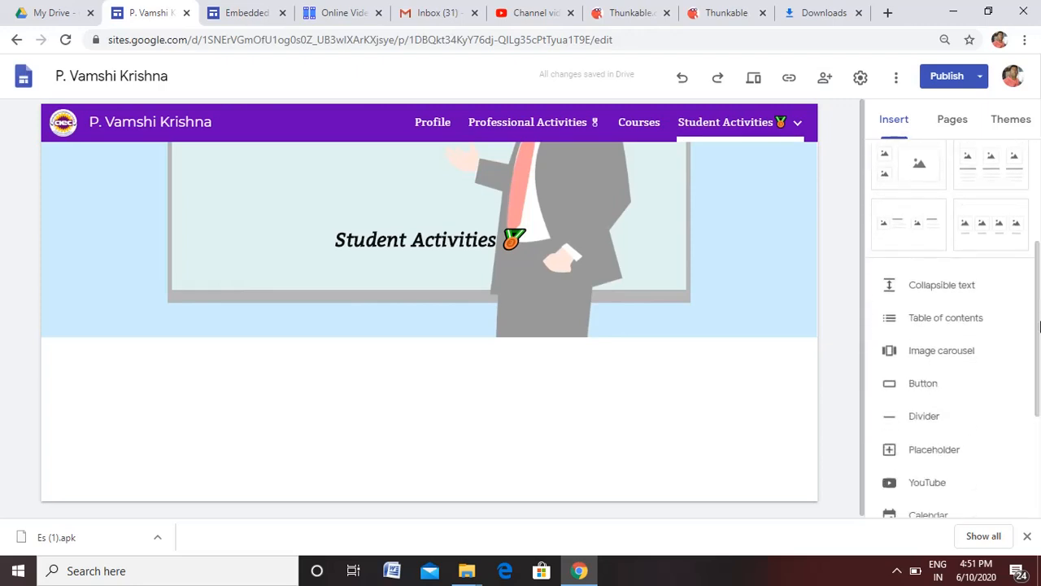
left_click(941, 358)
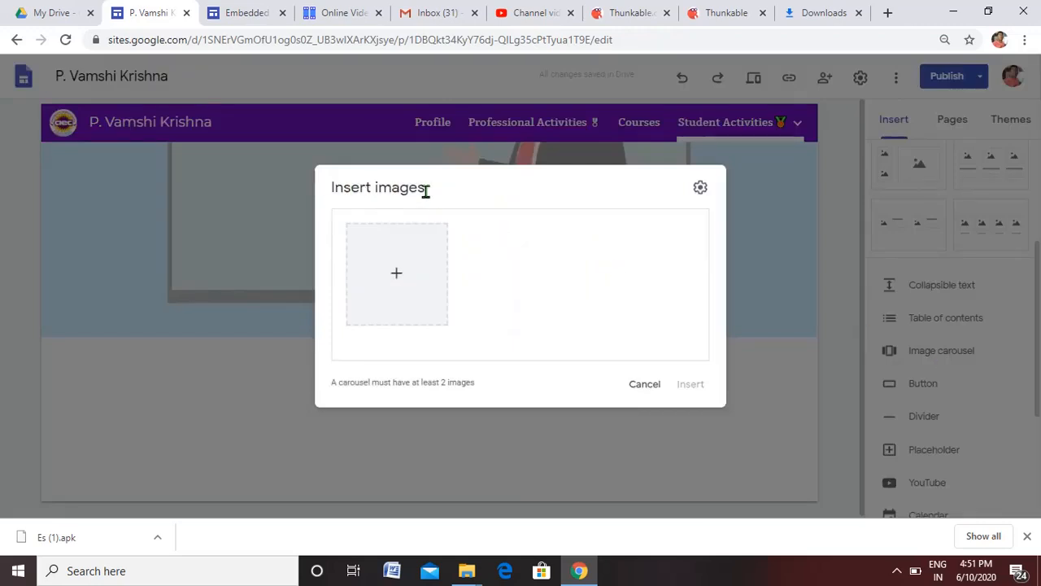
- Look through the sources for selecting a carousel image: By URL, Google Image Search, Photos and Google Drive
left_click(398, 275)
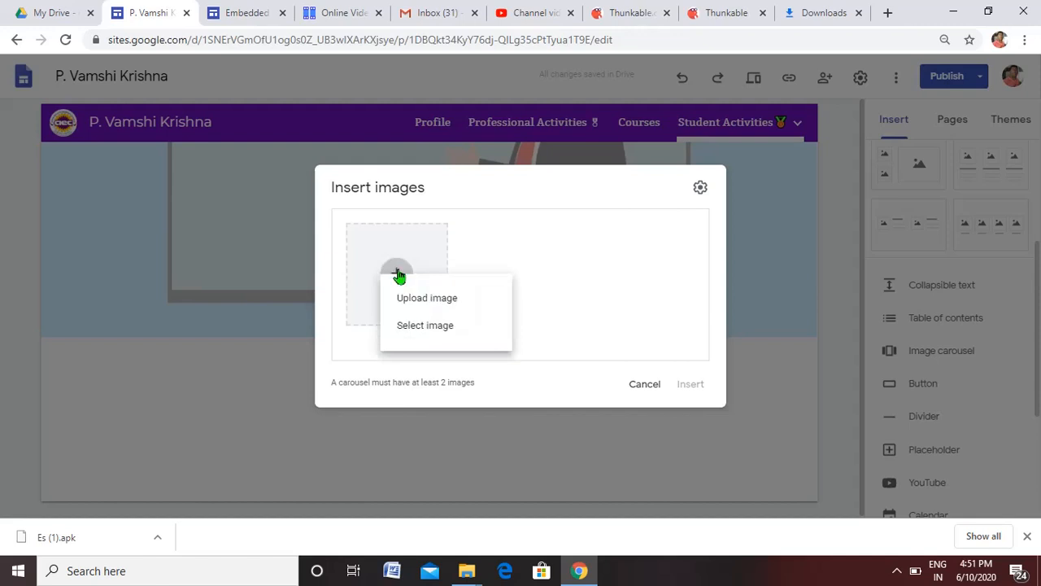
left_click(423, 327)
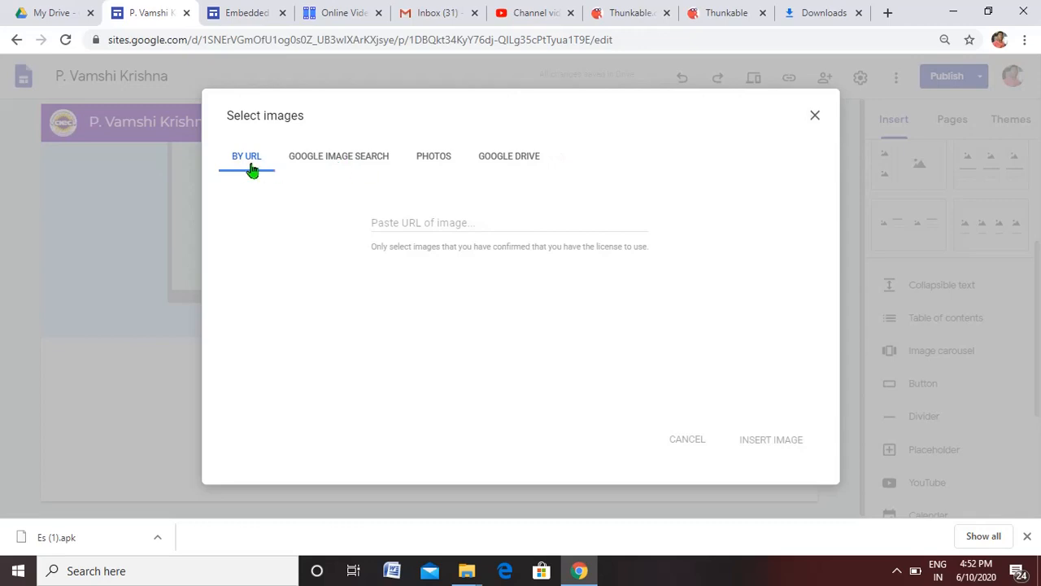
left_click(336, 163)
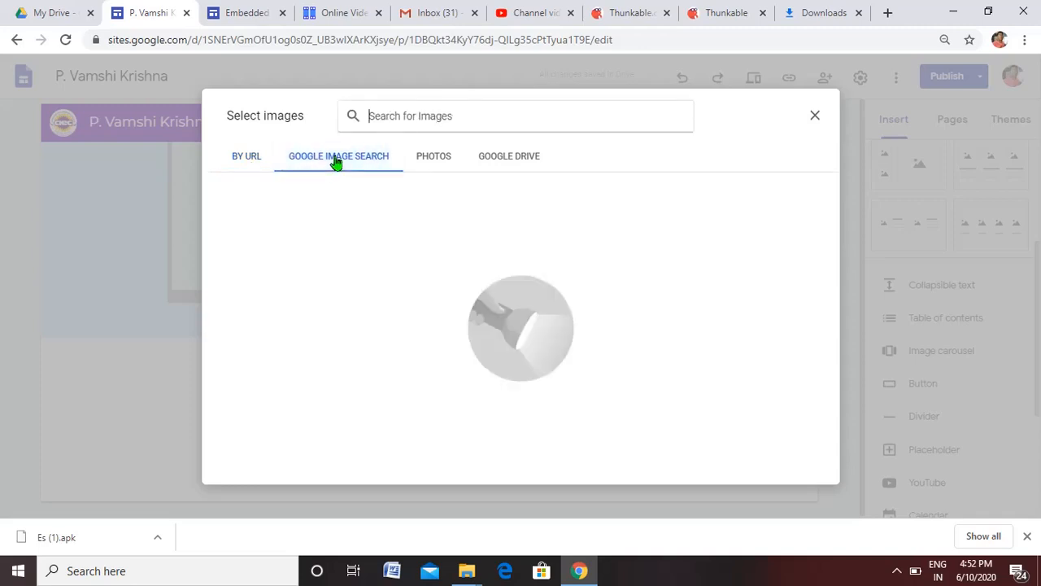
left_click(434, 162)
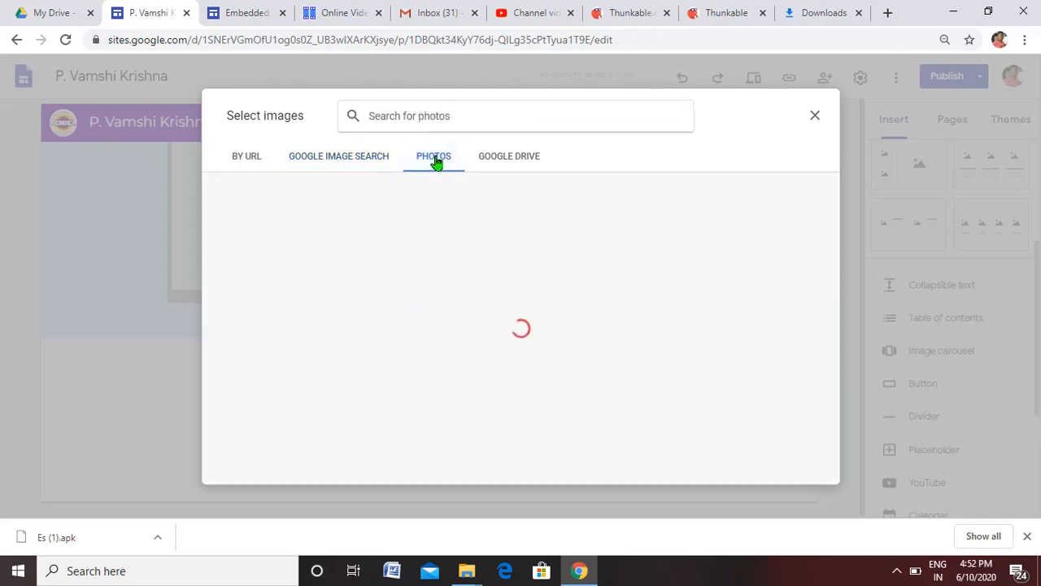
left_click(506, 162)
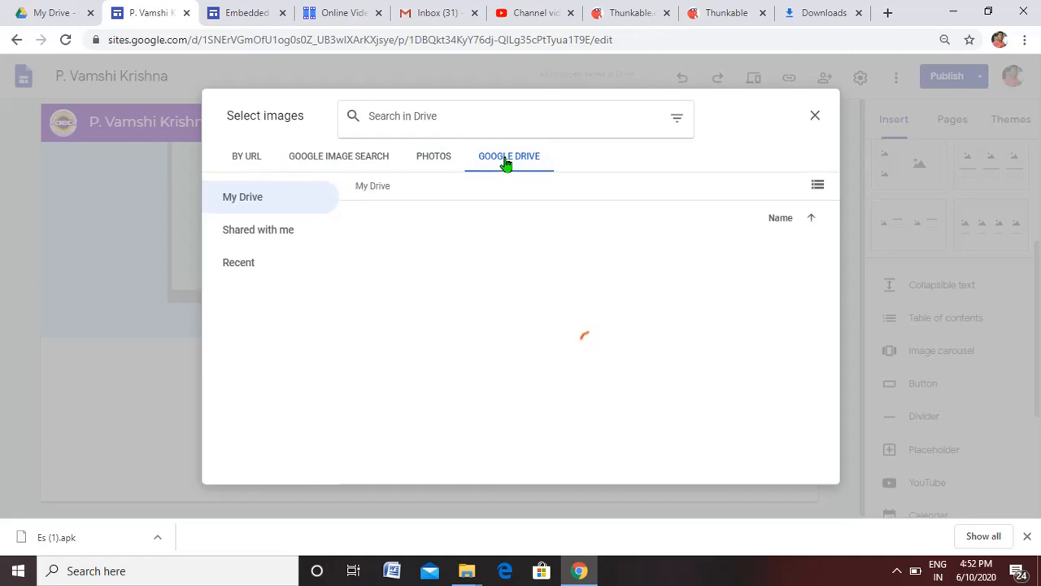
- Find images of "8051 microcontroller architecture" with Google Image Search and add the black-and-white technical line drawing to the carousel
left_click(340, 164)
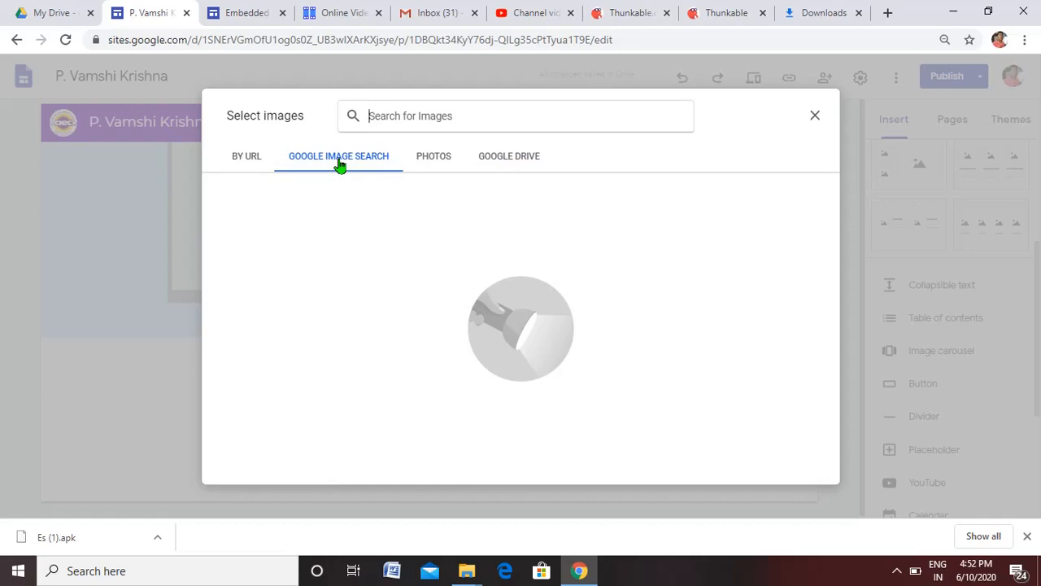
type("e")
key("BackSpace")
type("8051 mi")
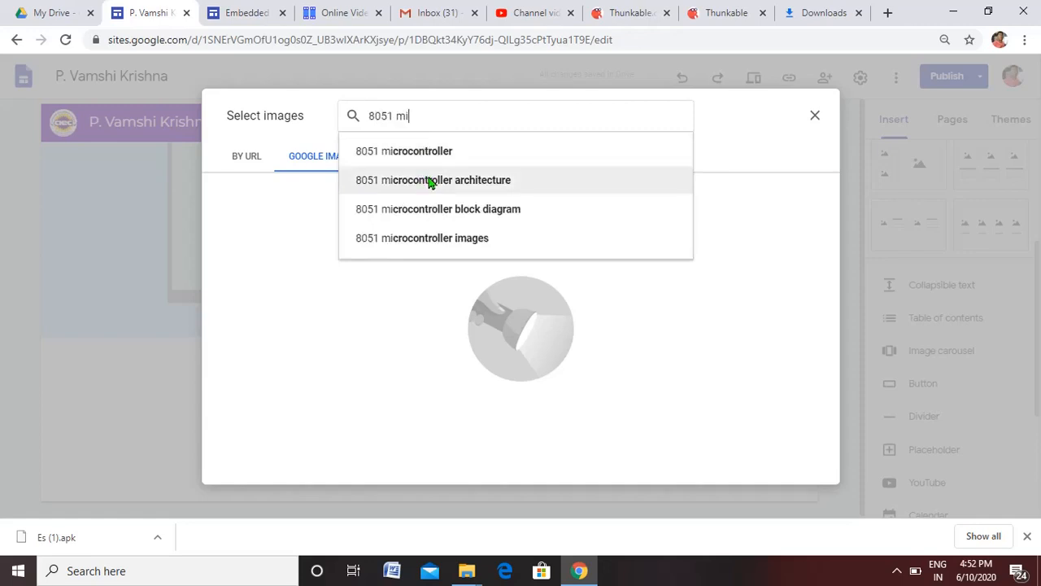
left_click(431, 181)
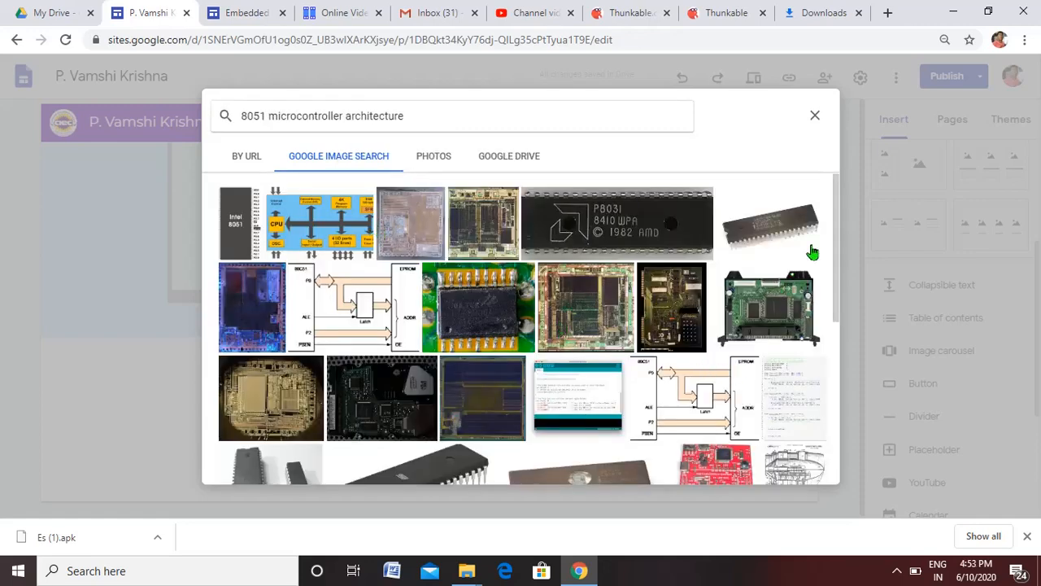
left_click_drag(837, 252, 835, 339)
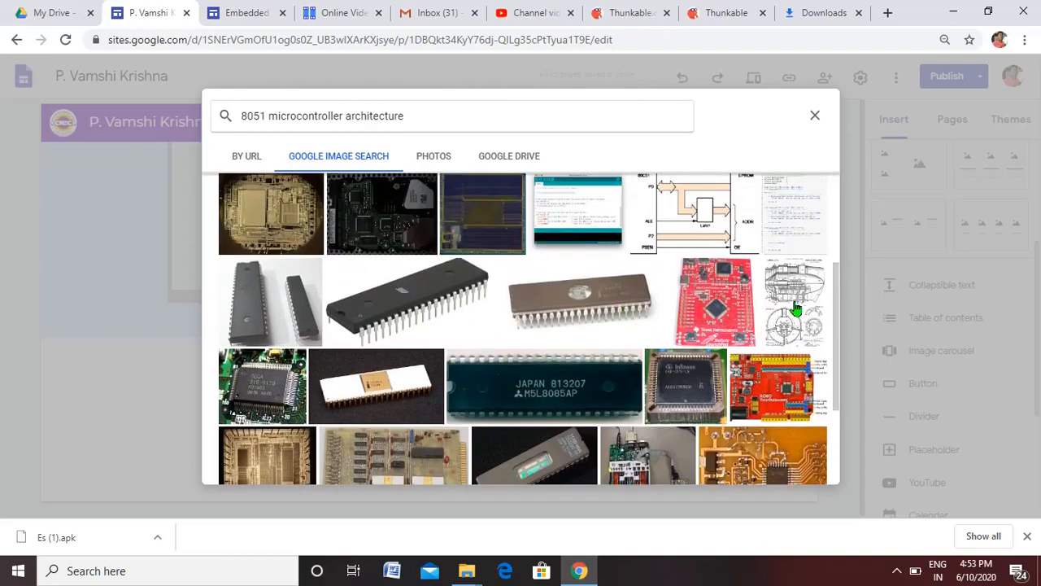
left_click(795, 309)
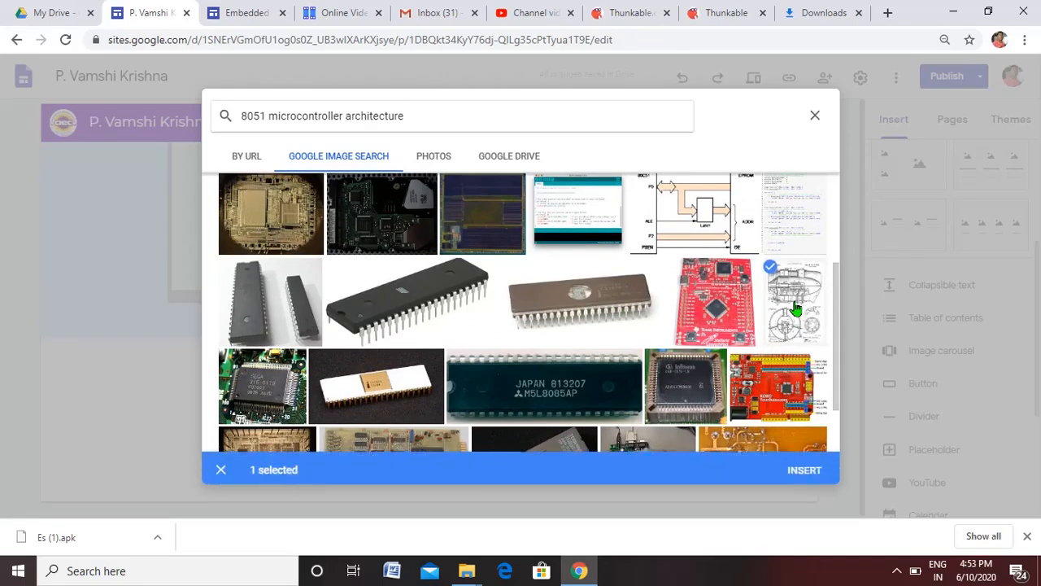
left_click(802, 469)
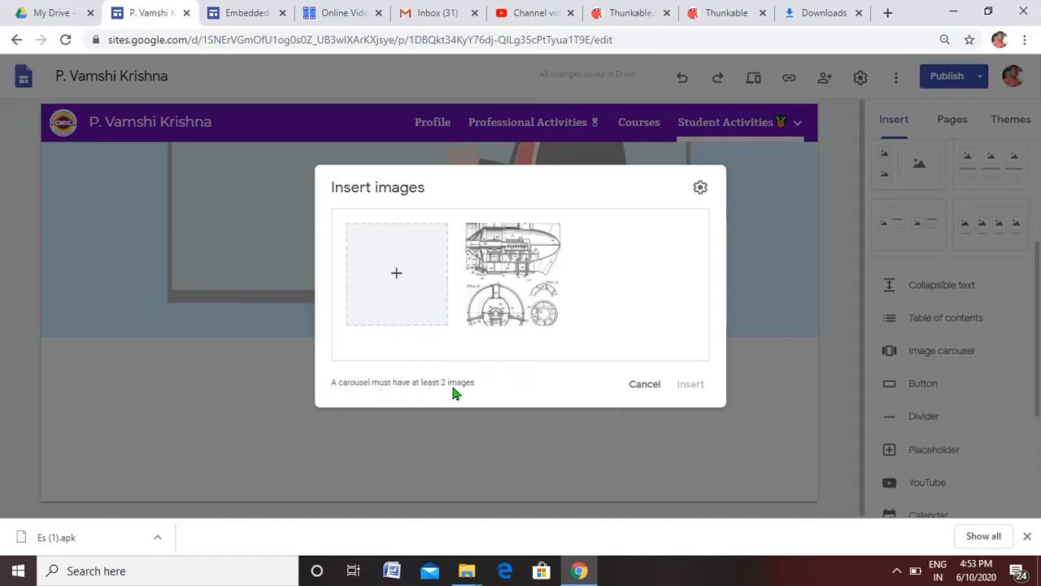
- Search Google Images for "8051 pin diagram" to find another image for the carousel
left_click(401, 282)
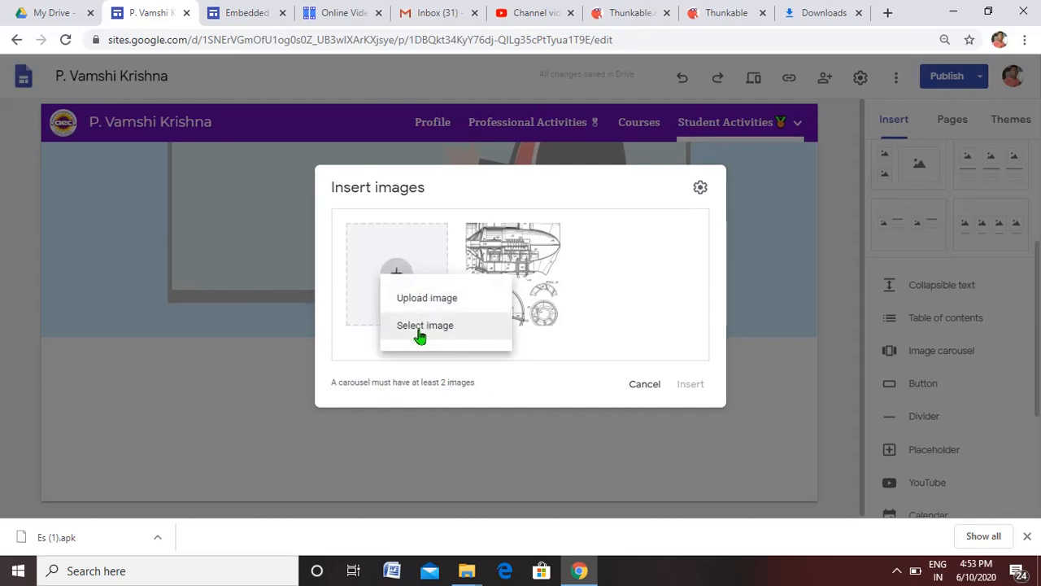
left_click(480, 329)
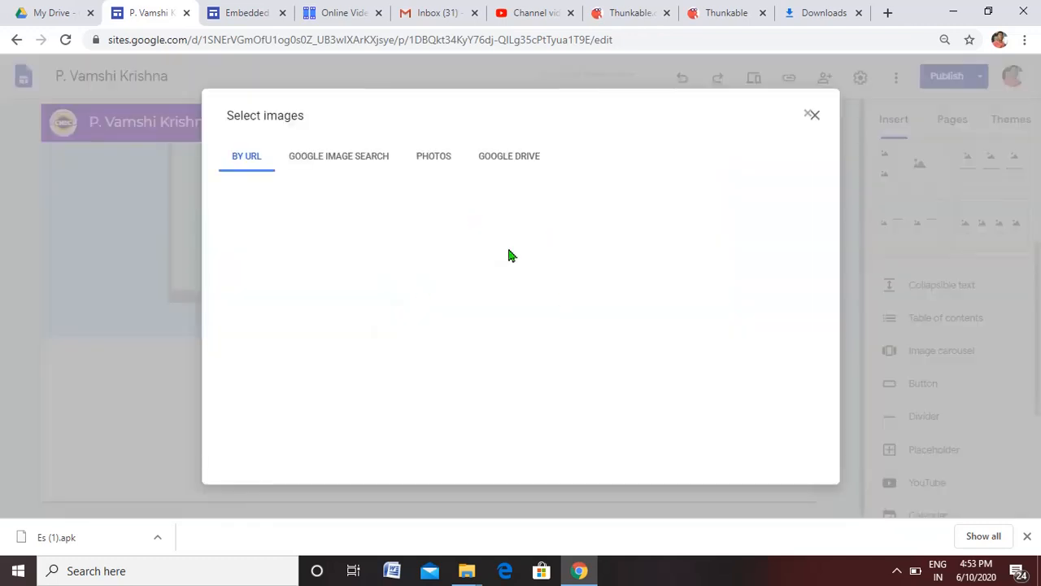
left_click(366, 161)
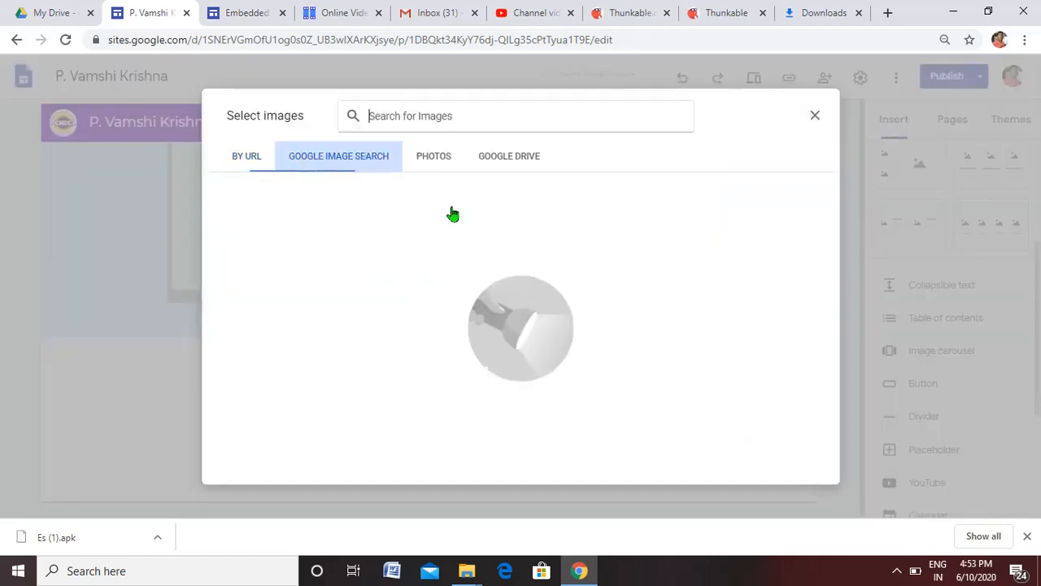
type("8051 pin diagram")
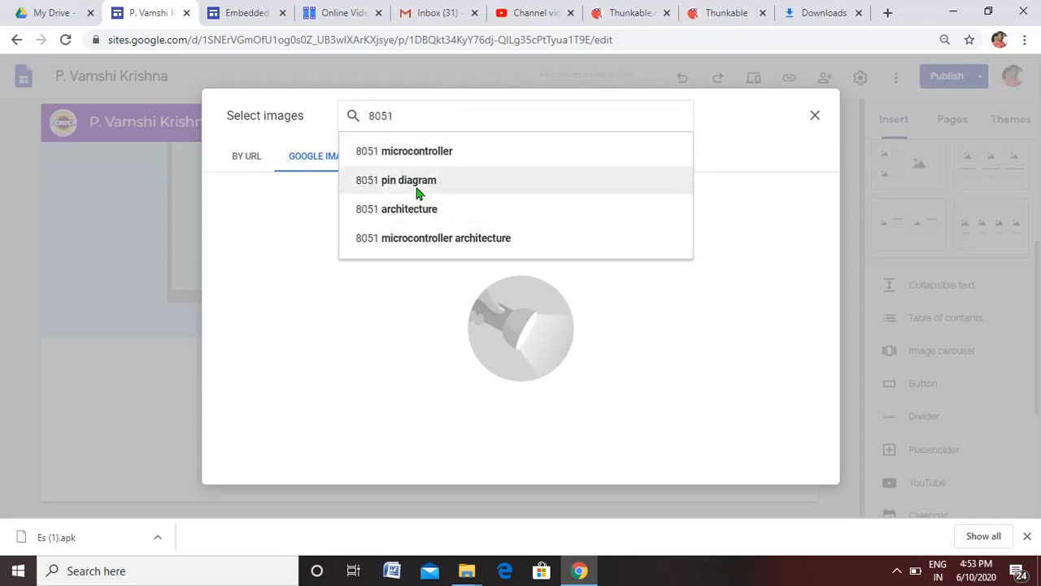
left_click(414, 182)
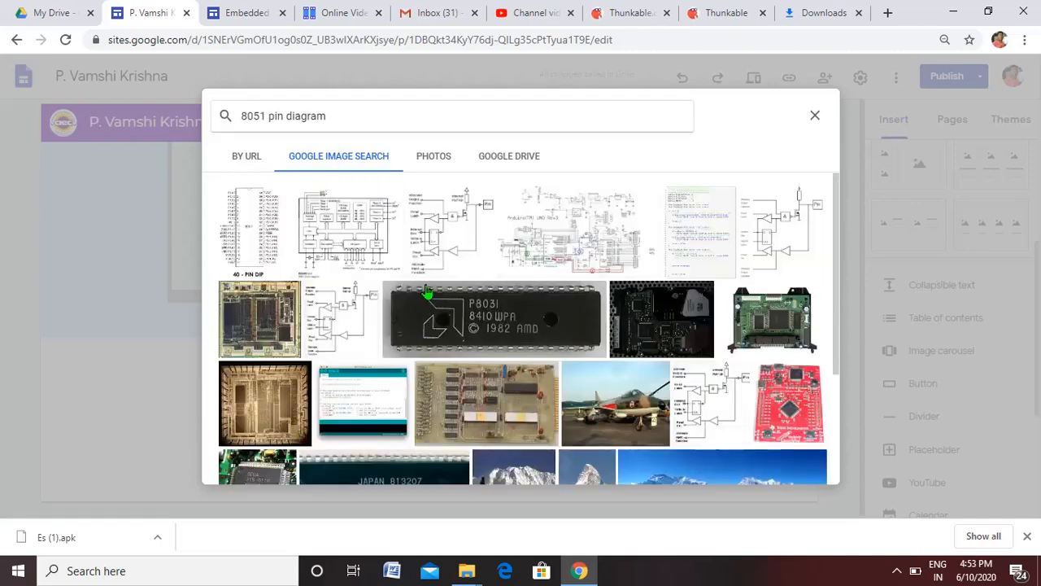
- Try to select seven images together from the search results, including the 40-pin DIP diagram, block diagram and port circuit diagrams
left_click(267, 230)
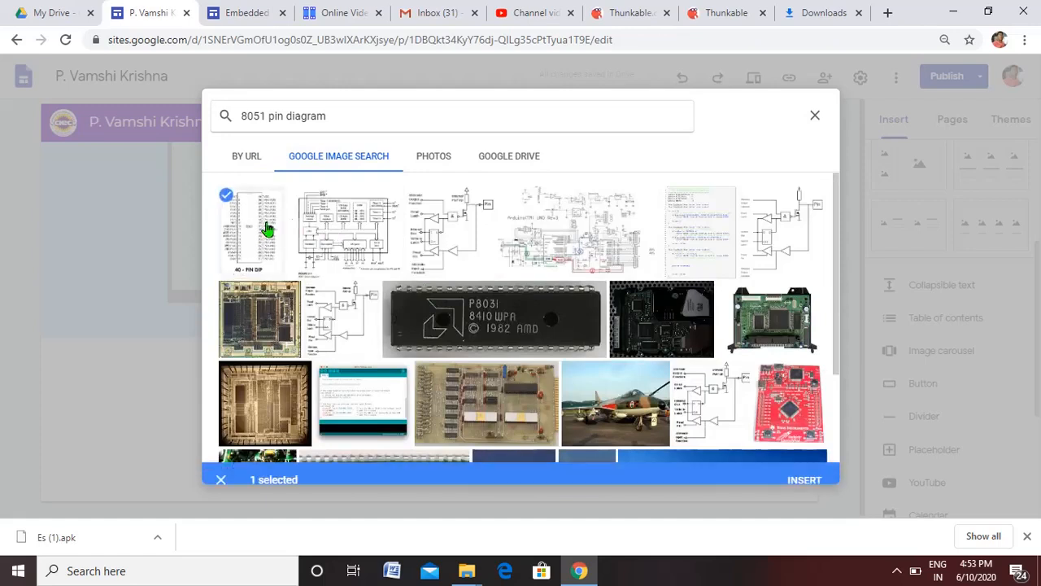
left_click(330, 227)
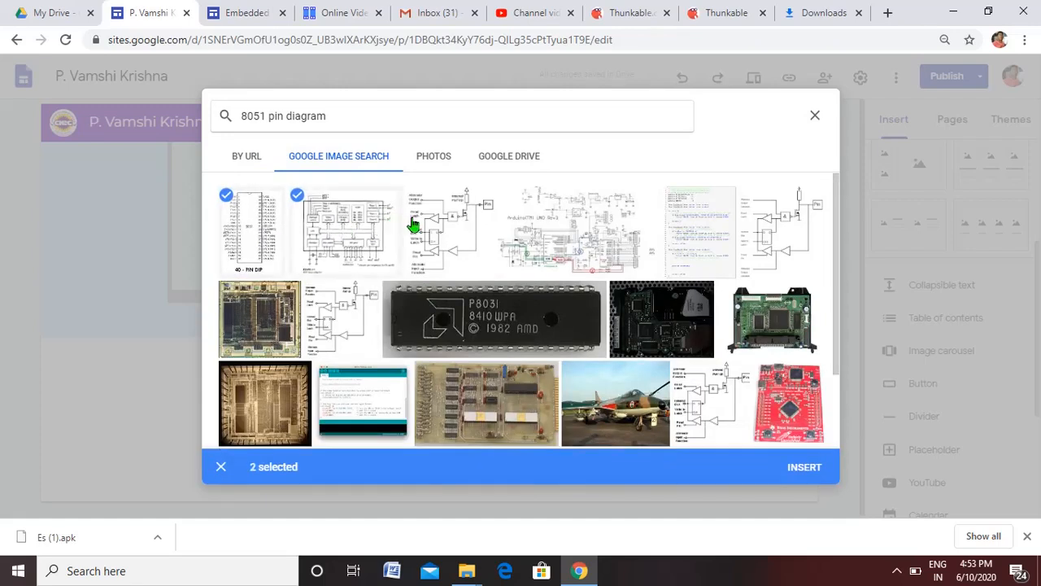
left_click(452, 226)
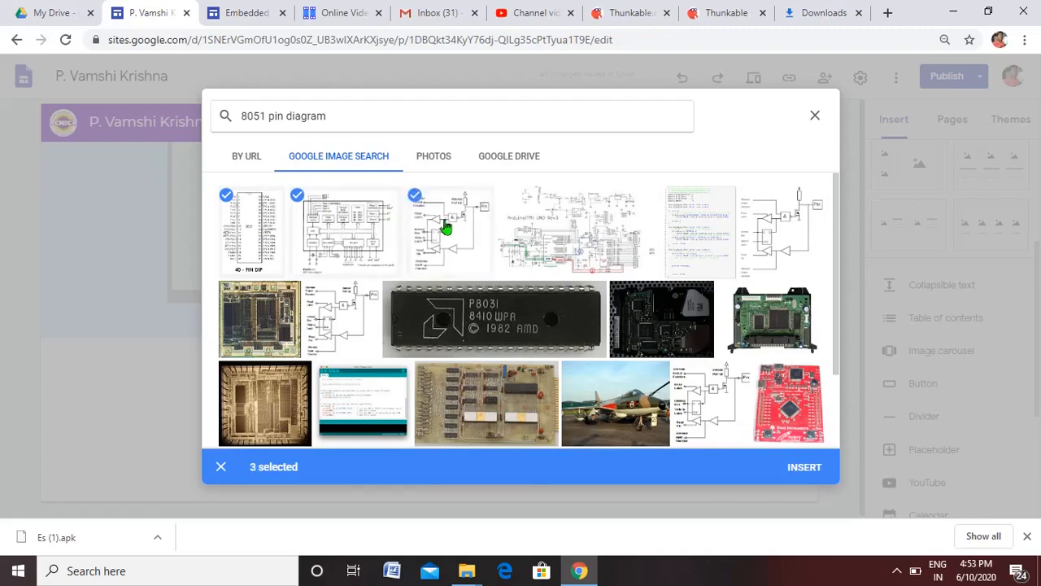
left_click(522, 227)
left_click(594, 232)
left_click(606, 230)
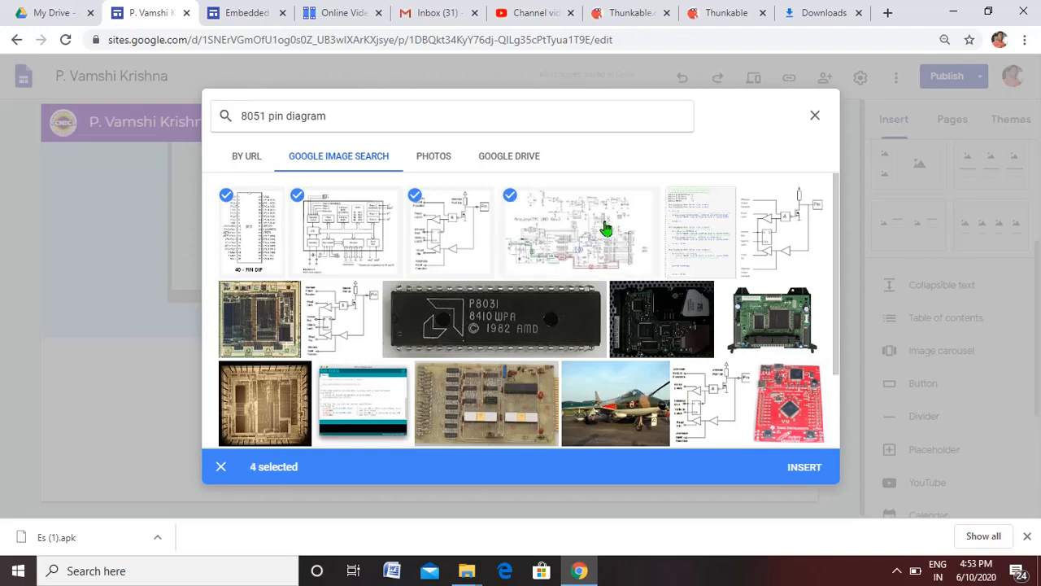
left_click(688, 225)
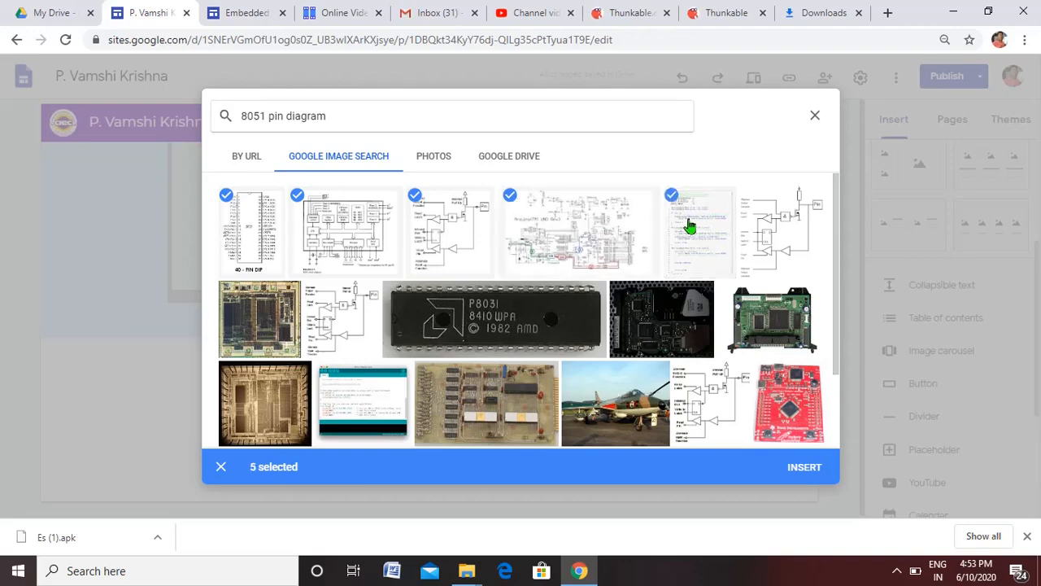
left_click(757, 230)
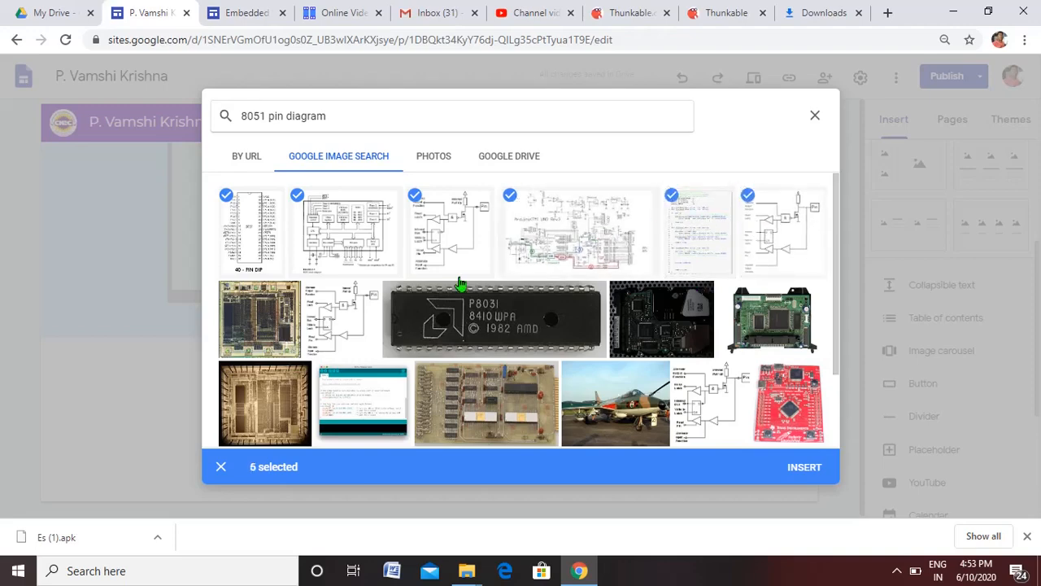
left_click(311, 320)
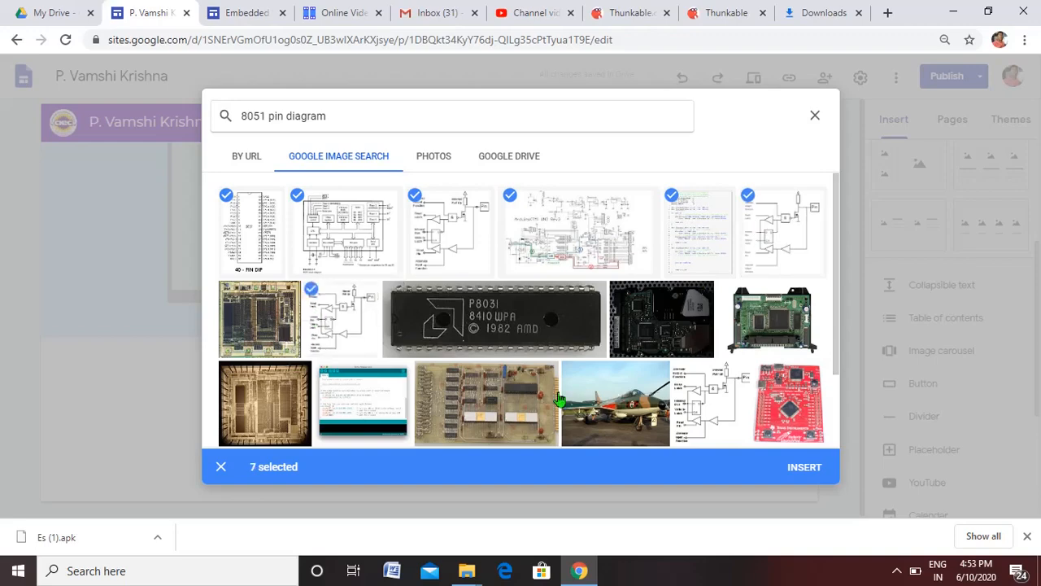
- Add the port circuit diagram from the third row of results as the second image and insert the carousel on the page
double_click(710, 401)
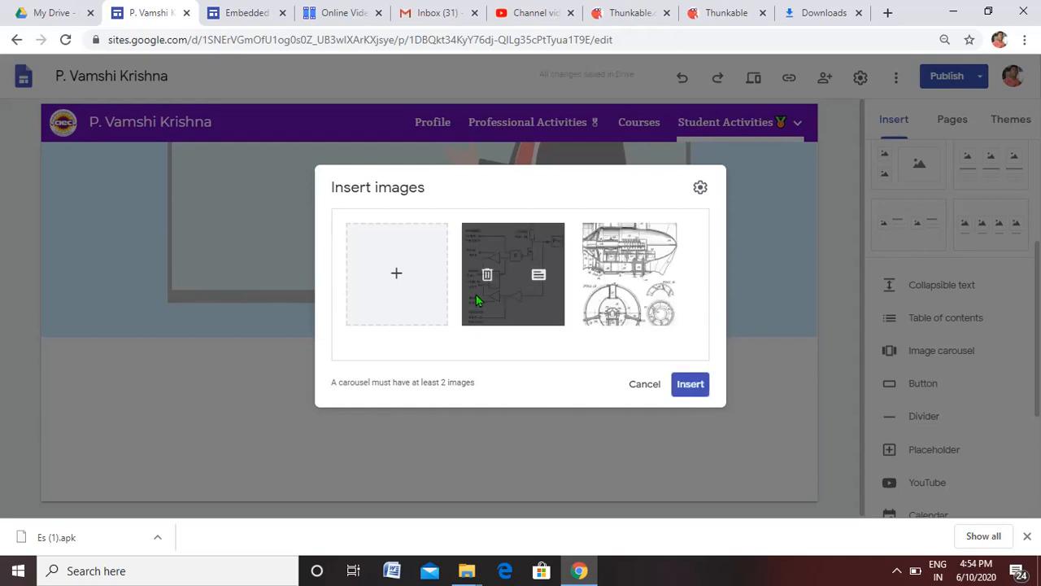
left_click(691, 384)
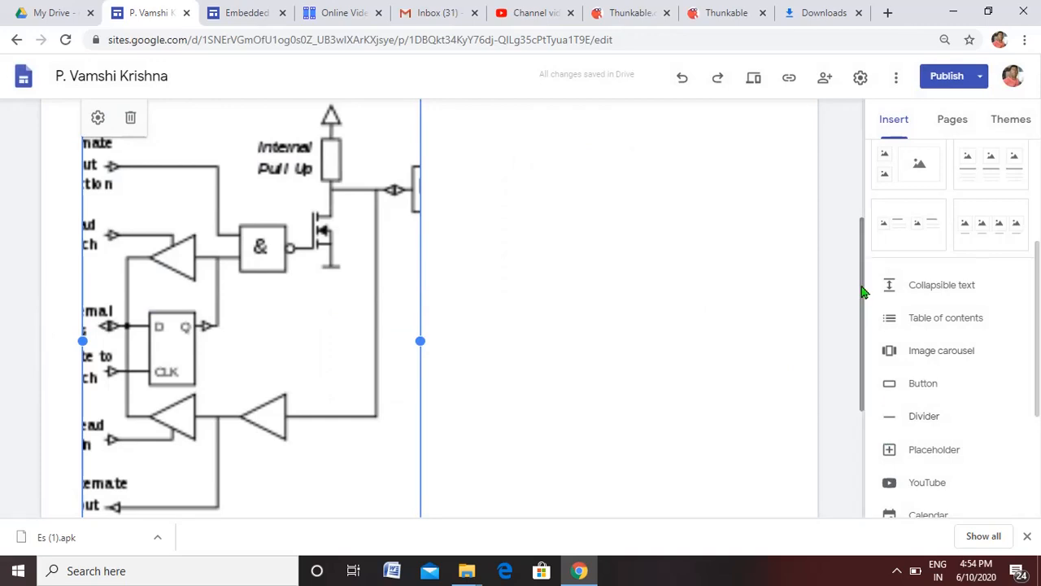
- Reduce the width and height of the inserted image carousel on the Student Activities page
left_click_drag(865, 293, 865, 371)
left_click(513, 324)
left_click(393, 334)
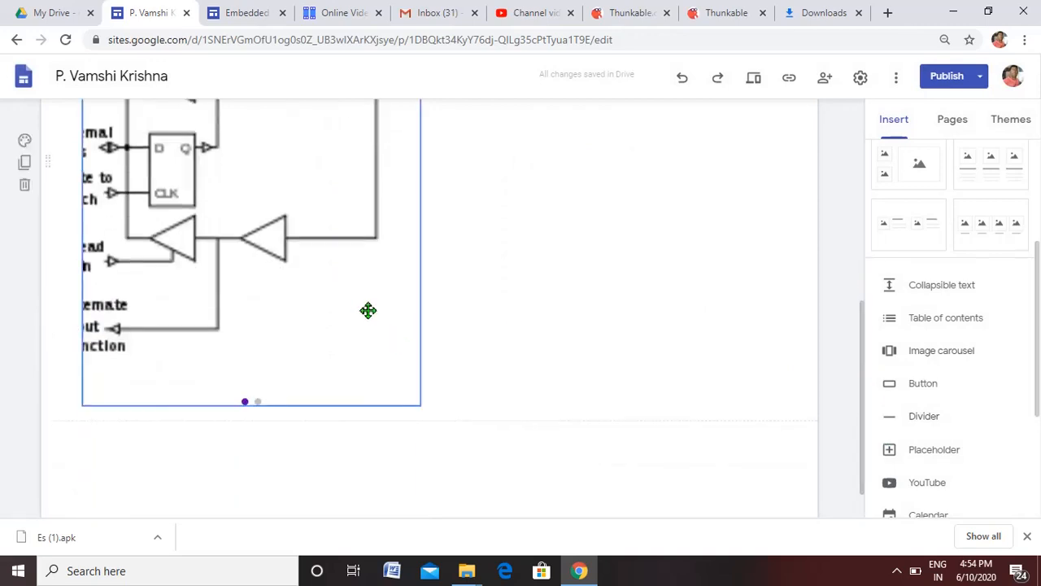
left_click_drag(419, 351, 371, 249)
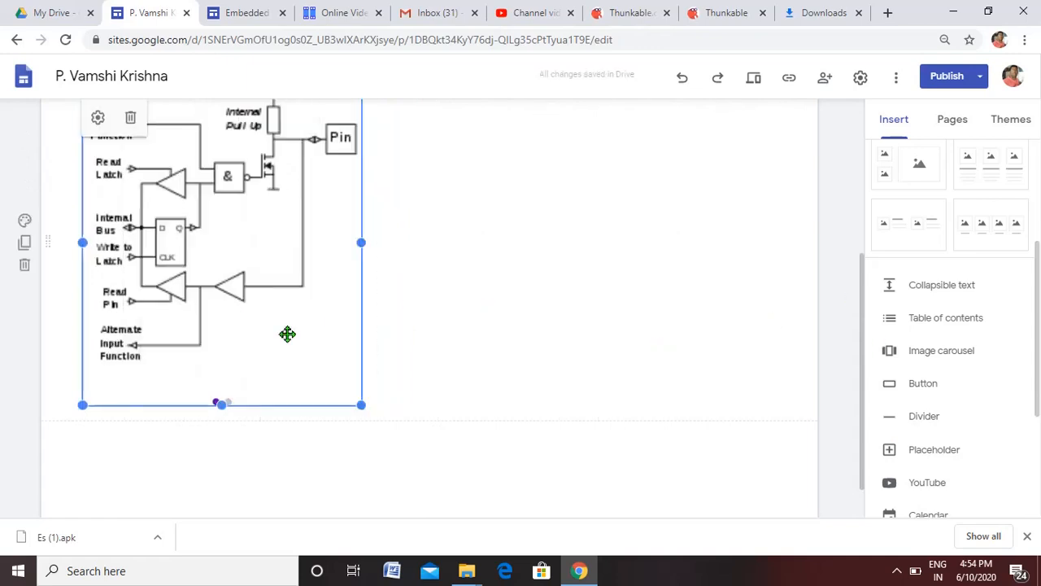
left_click_drag(225, 404, 313, 303)
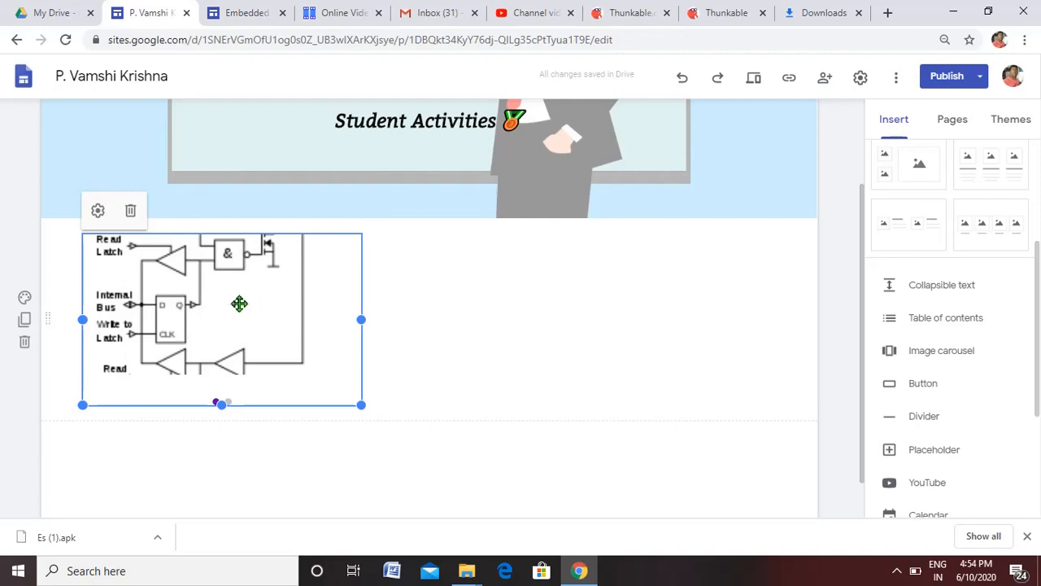
- Move the carousel to the horizontal centre of the page below the header and readjust its size
left_click_drag(241, 313, 435, 295)
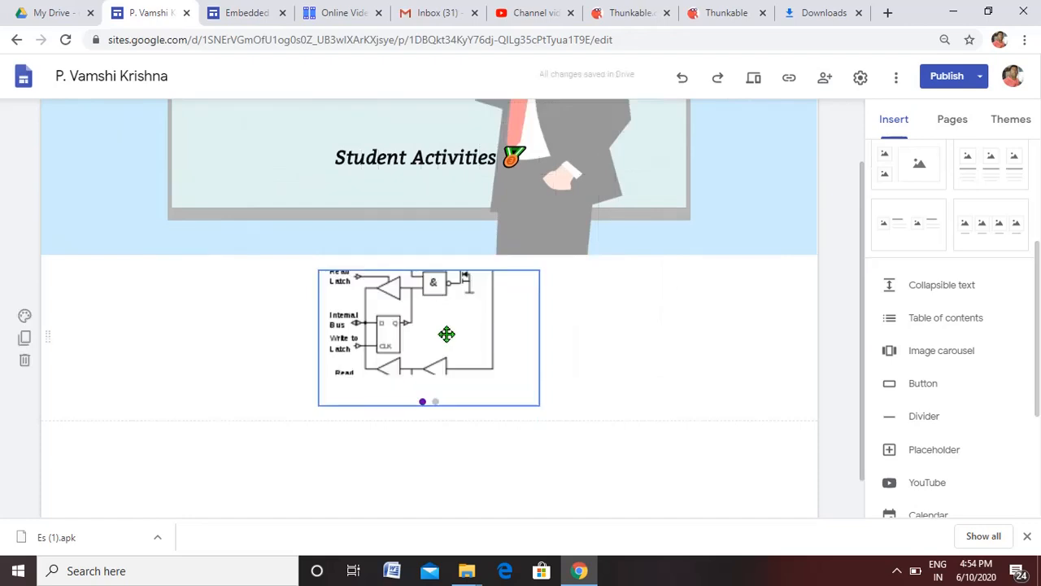
left_click_drag(423, 407, 436, 379)
left_click_drag(564, 318, 567, 325)
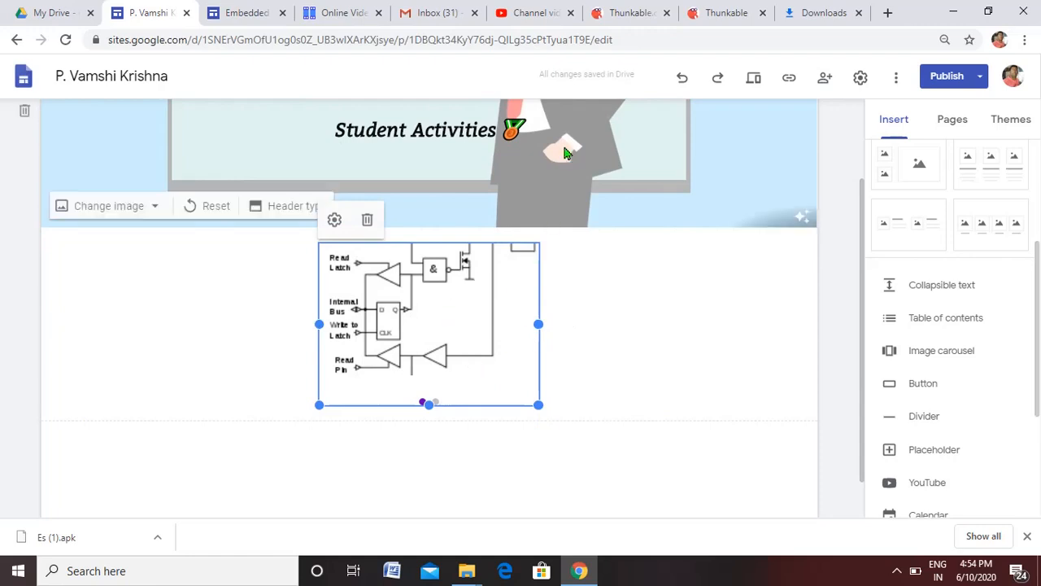
- Preview the Student Activities page, cycle repeatedly through the carousel images, and return to editing
left_click_drag(616, 39, 591, 39)
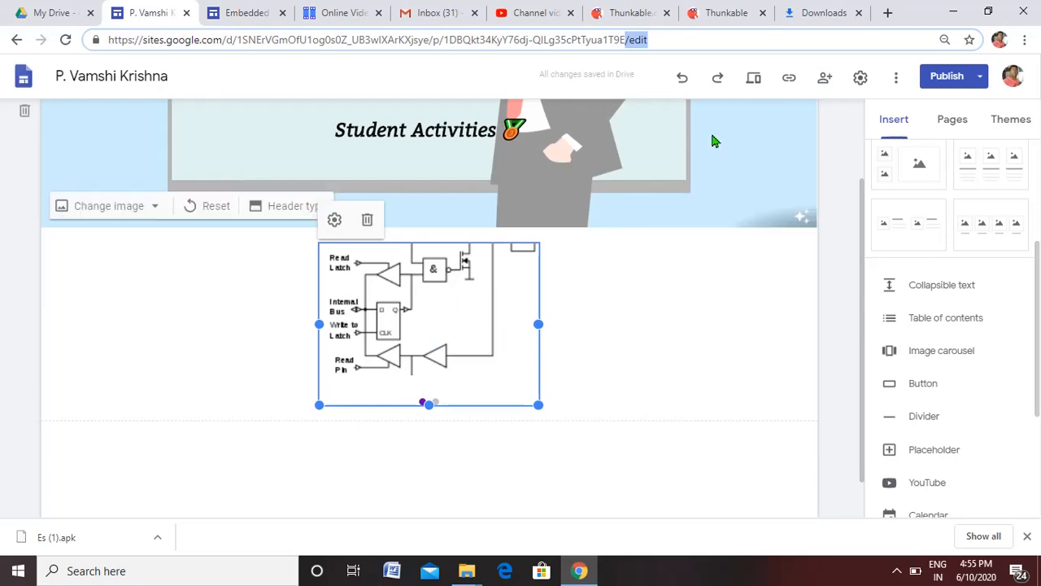
left_click(754, 81)
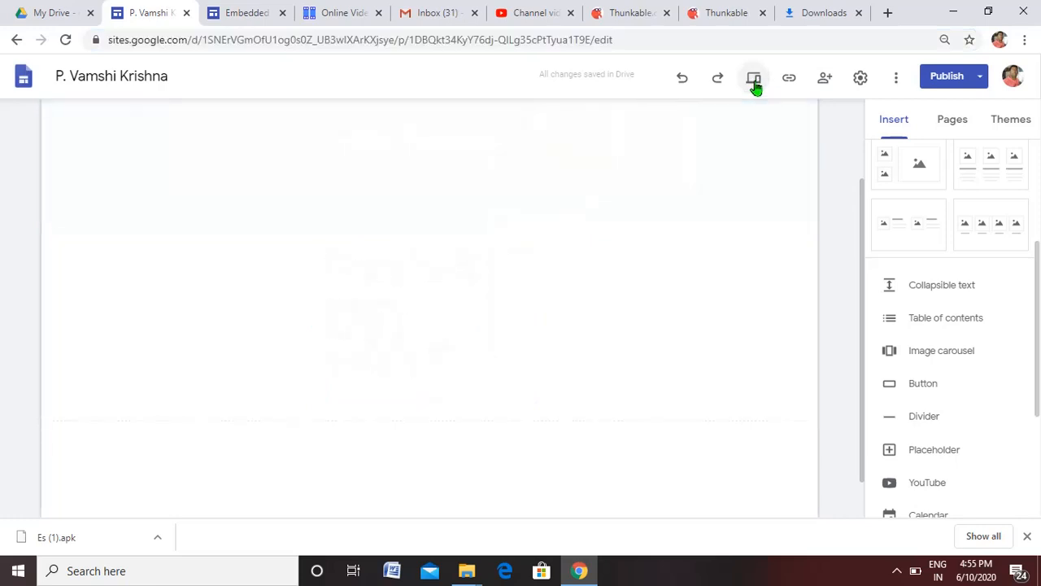
key("ctrl+a")
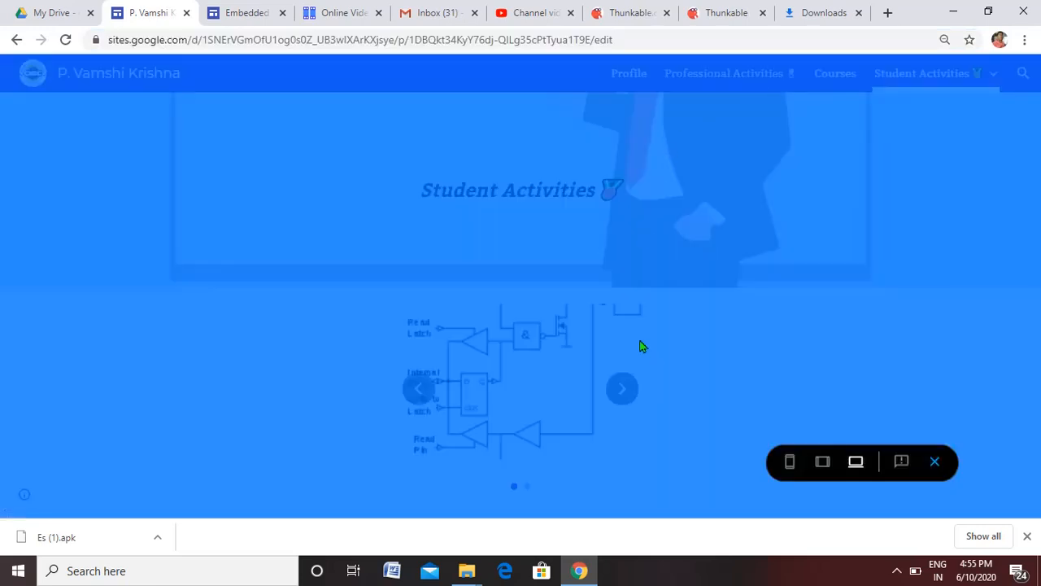
left_click(737, 363)
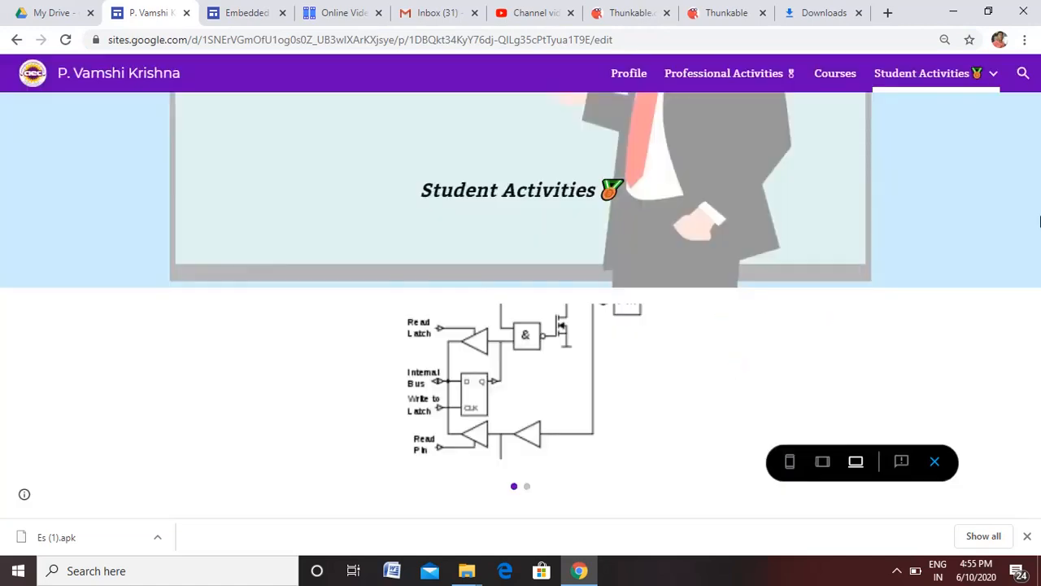
left_click_drag(1039, 246, 1039, 332)
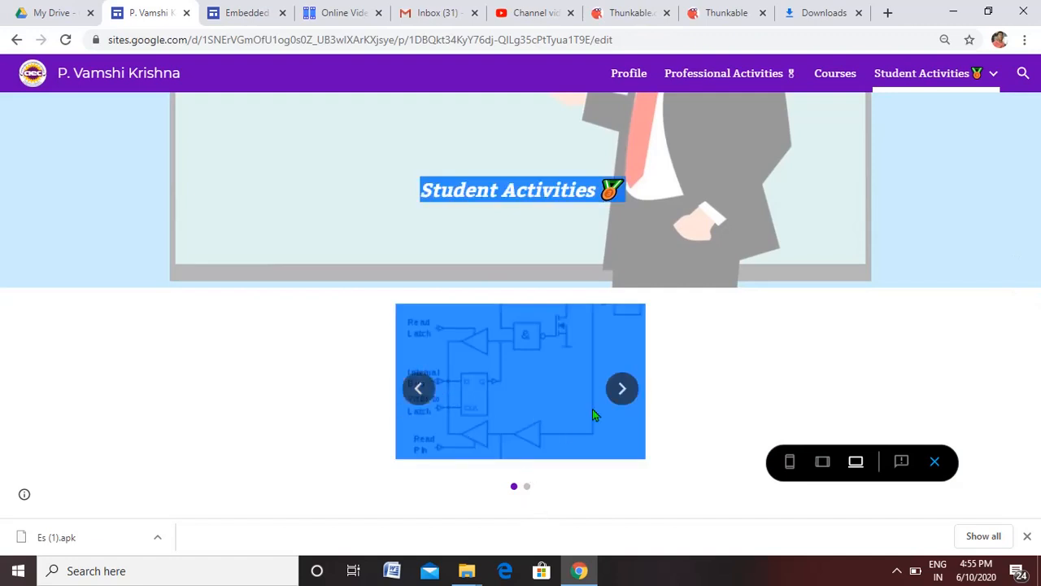
left_click(624, 393)
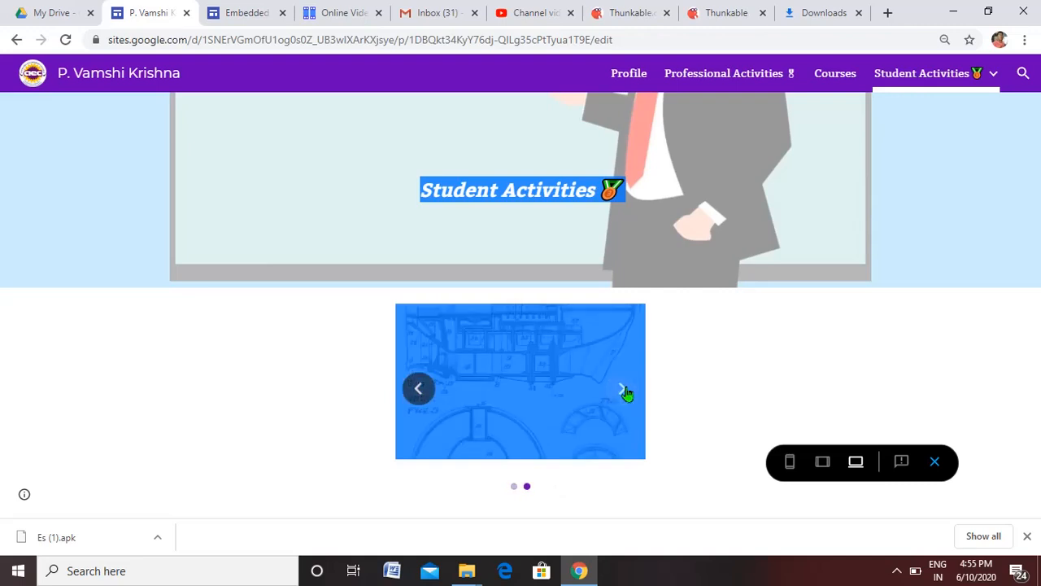
left_click(619, 397)
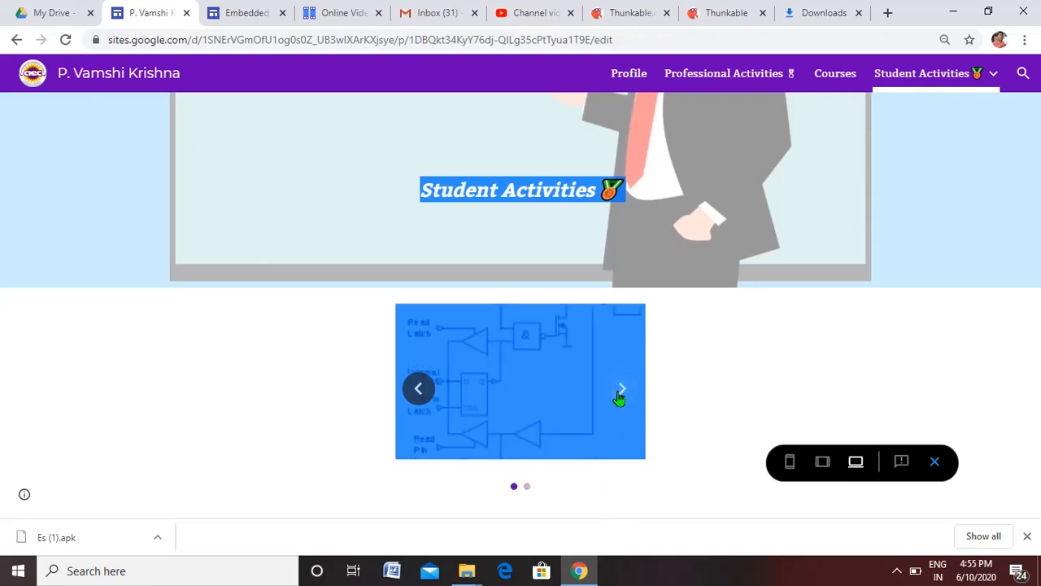
left_click(621, 396)
left_click(626, 395)
left_click(625, 395)
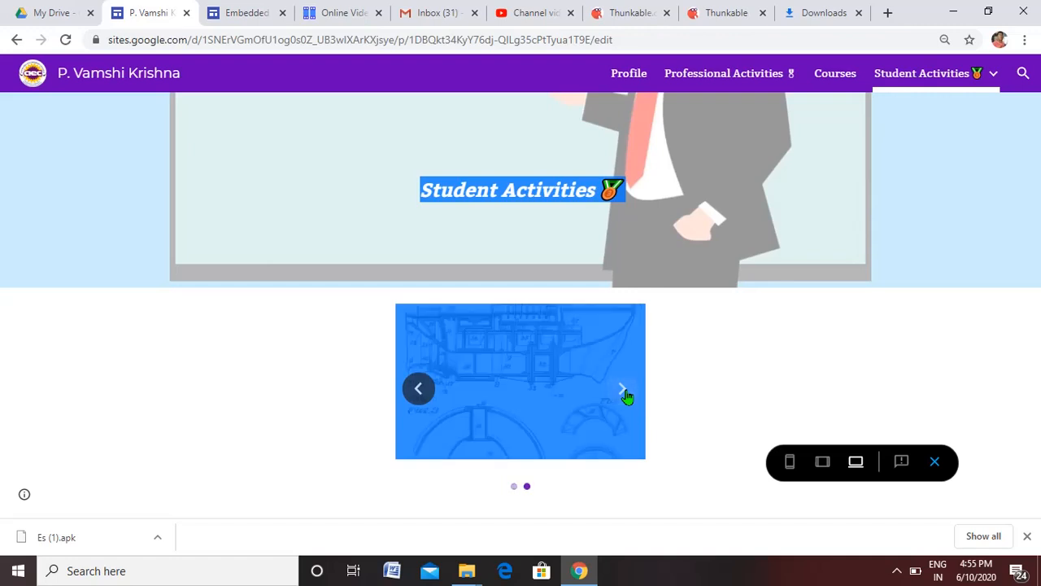
left_click(625, 395)
left_click(626, 395)
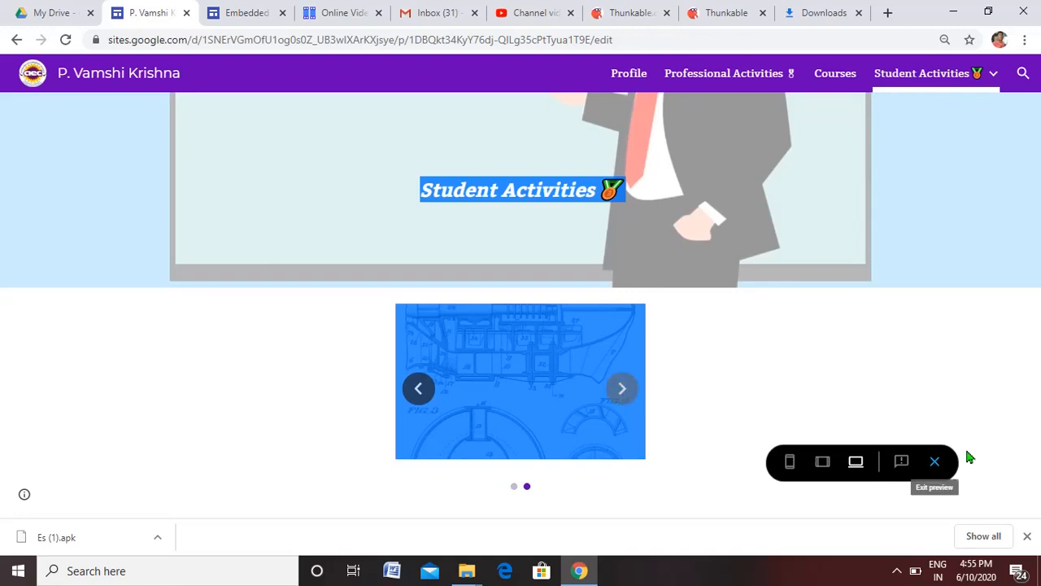
left_click(934, 461)
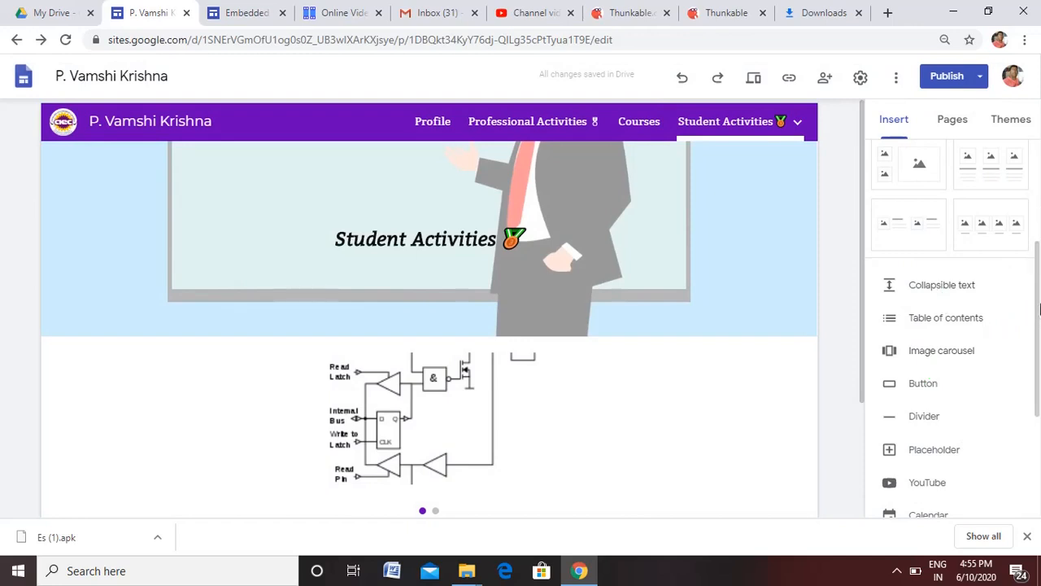
- Review the insertable elements, preview the page again, advance the carousel to its second image, and exit the preview
scroll(1037, 195, "up", 3)
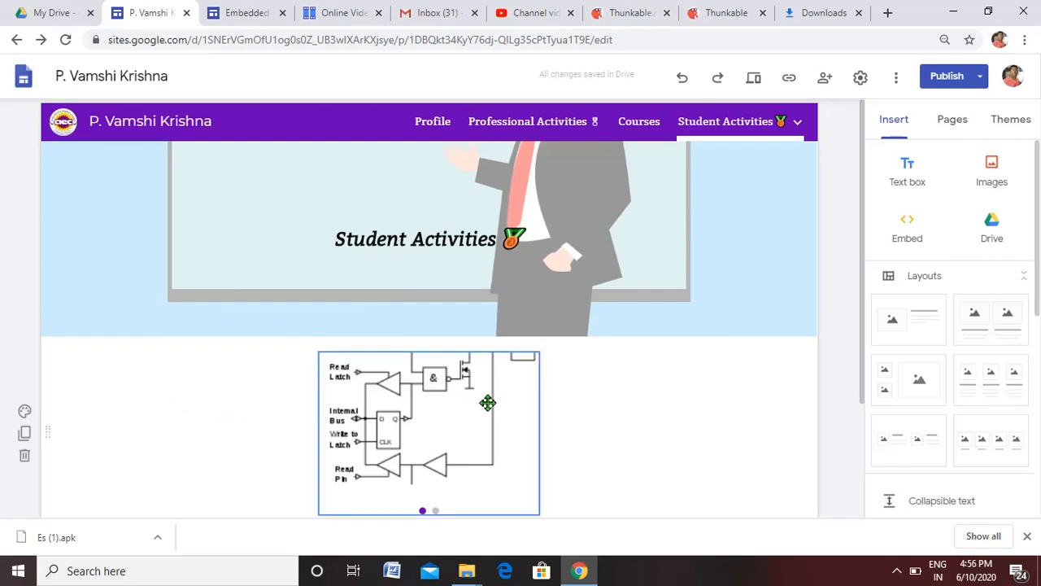
left_click_drag(862, 273, 860, 383)
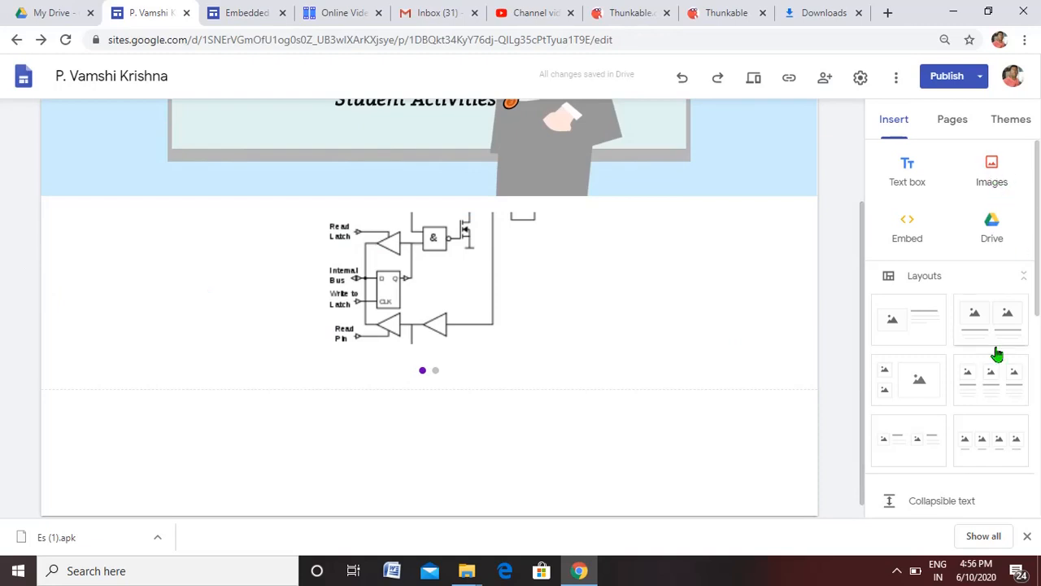
scroll(1040, 256, "down", 2)
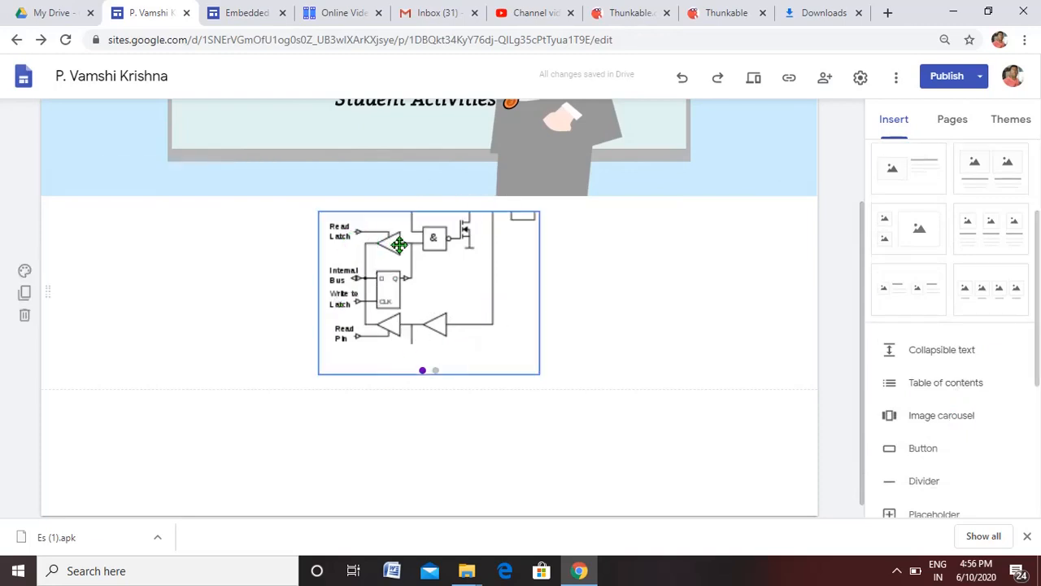
left_click(755, 79)
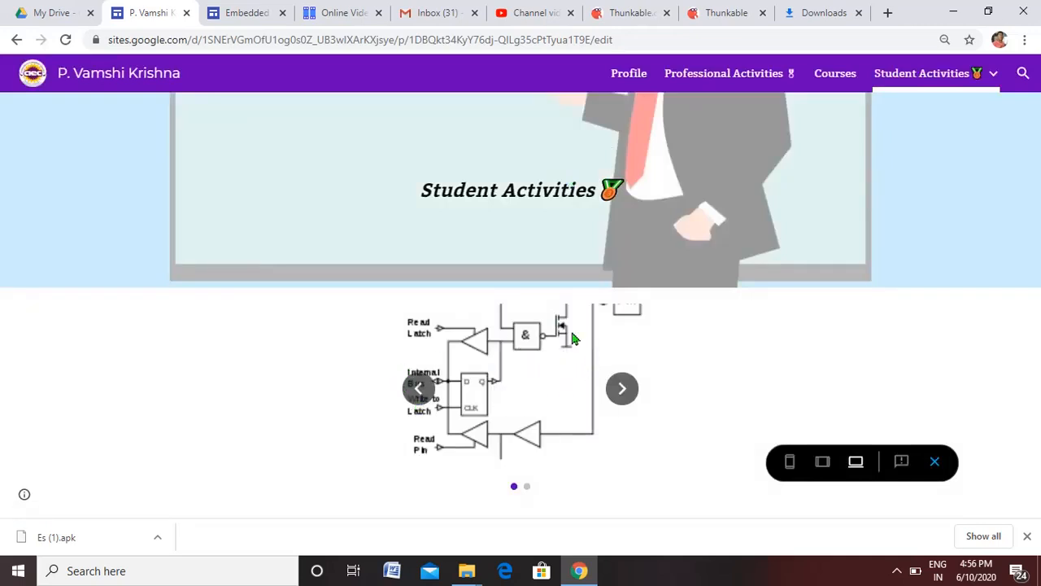
left_click(625, 391)
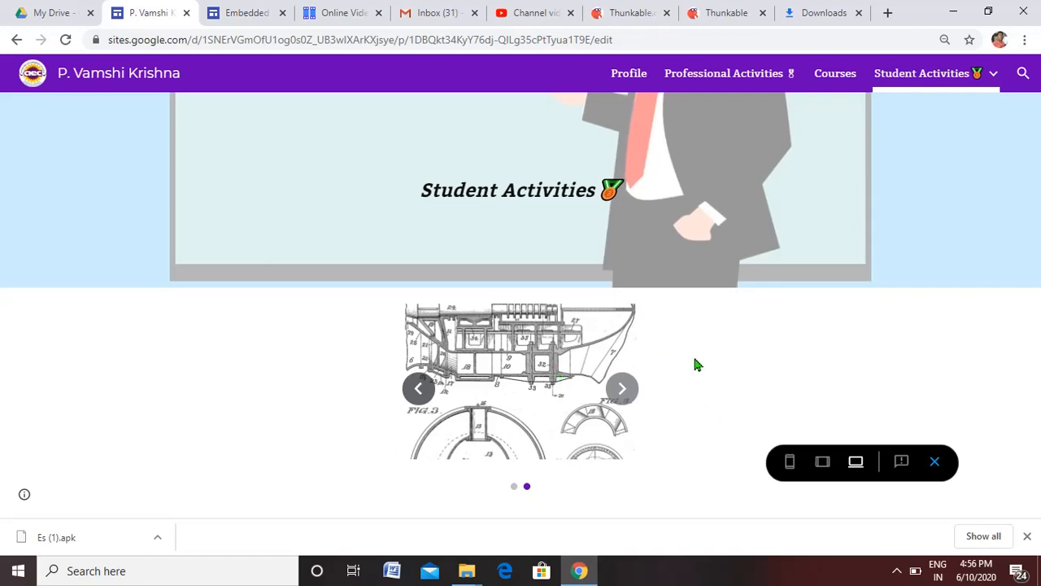
left_click(935, 461)
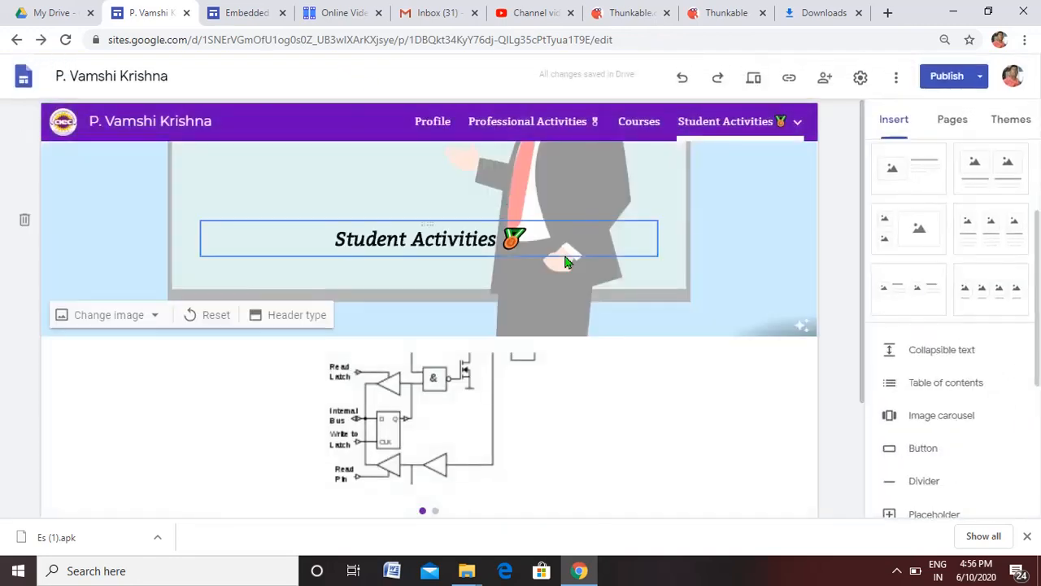
left_click_drag(1038, 256, 1039, 312)
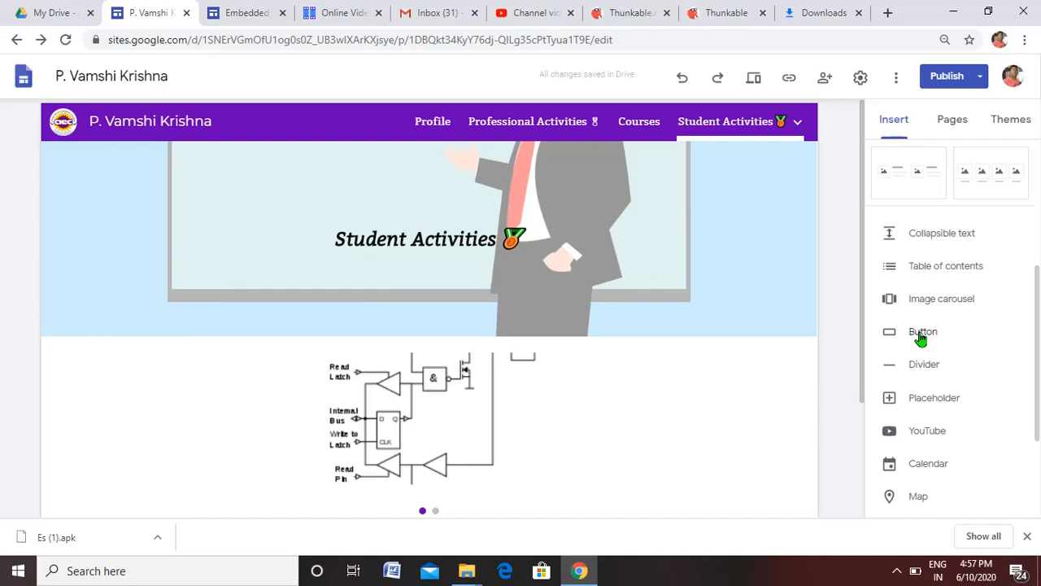
left_click_drag(864, 320, 867, 516)
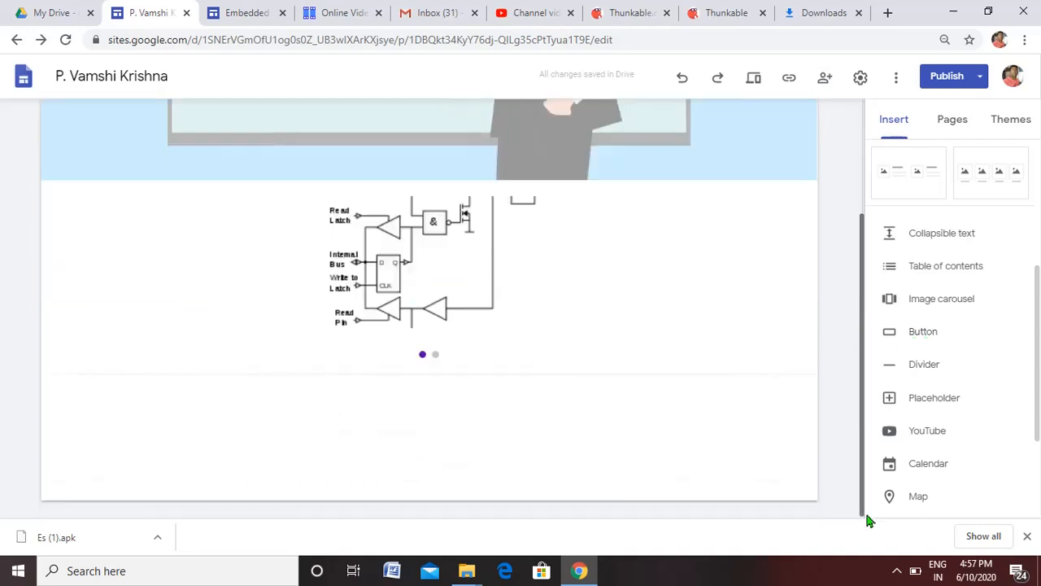
left_click(927, 335)
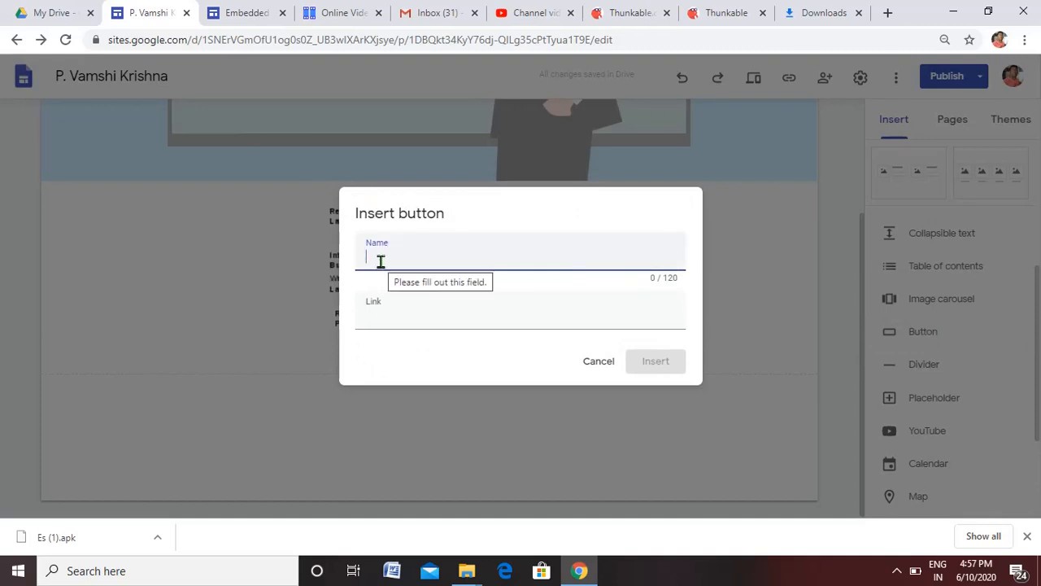
type("aesc")
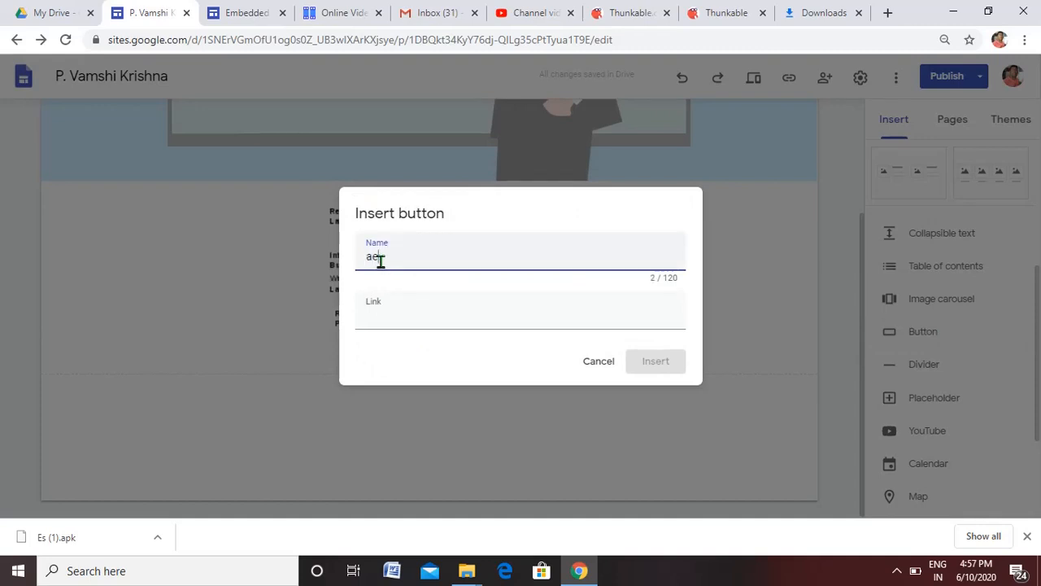
left_click(381, 319)
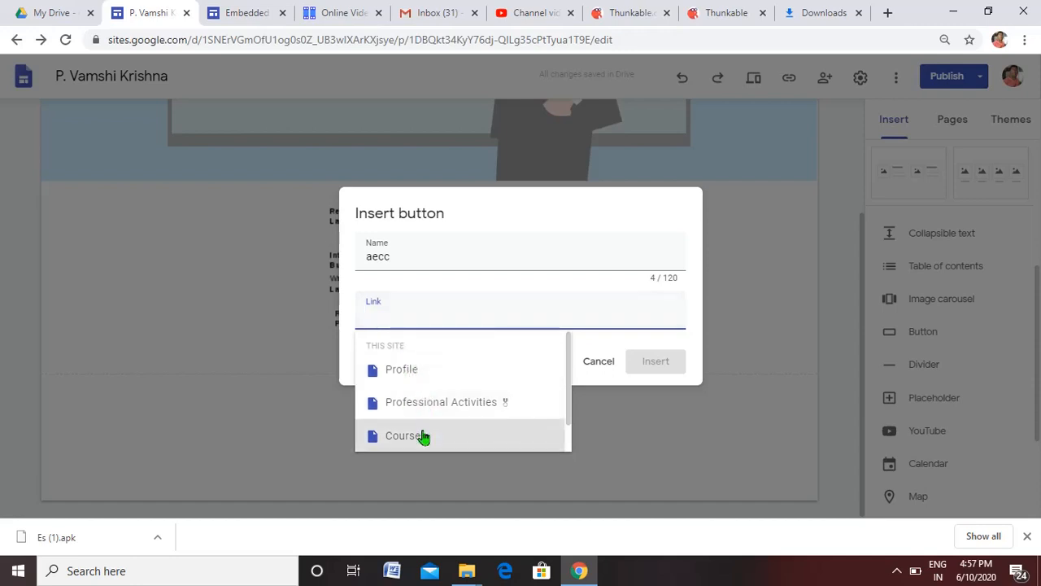
left_click(213, 286)
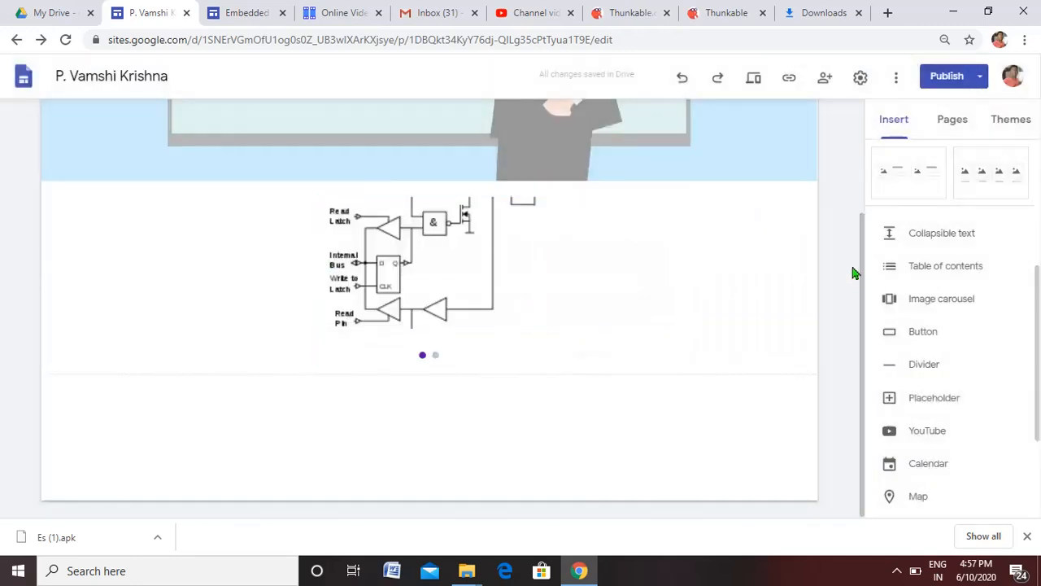
left_click_drag(865, 272, 864, 158)
mouse_move(727, 134)
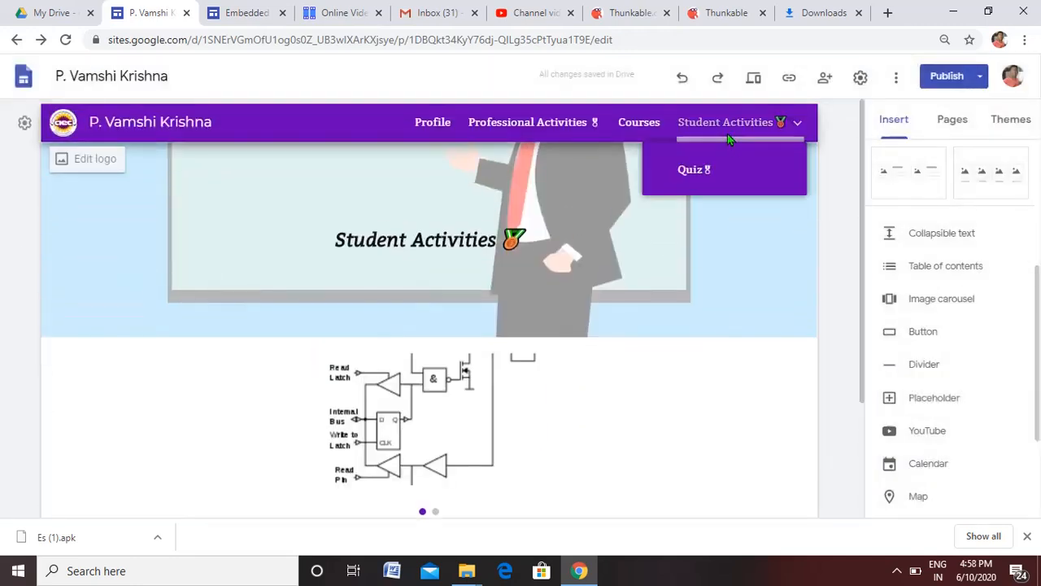
left_click_drag(328, 239, 502, 233)
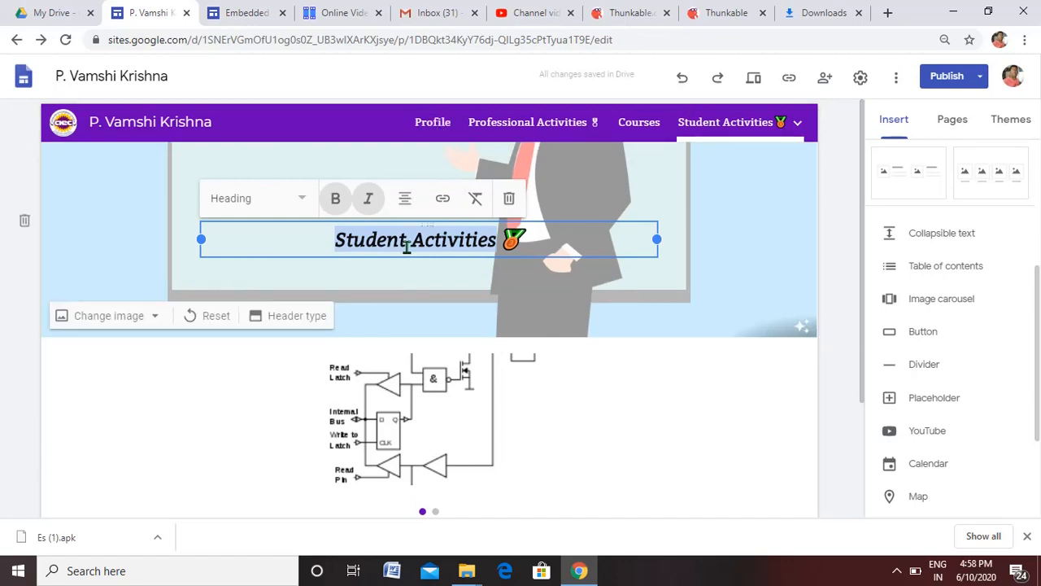
- Insert a button named Profile below the carousel on the Student Activities page, linked to the site's Profile page
left_click_drag(861, 255, 864, 423)
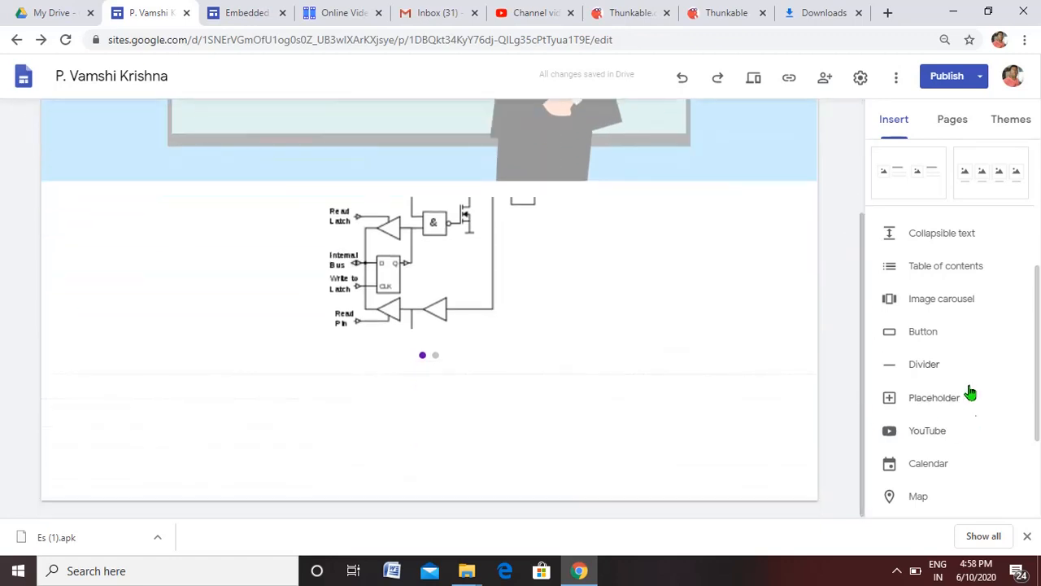
left_click(923, 333)
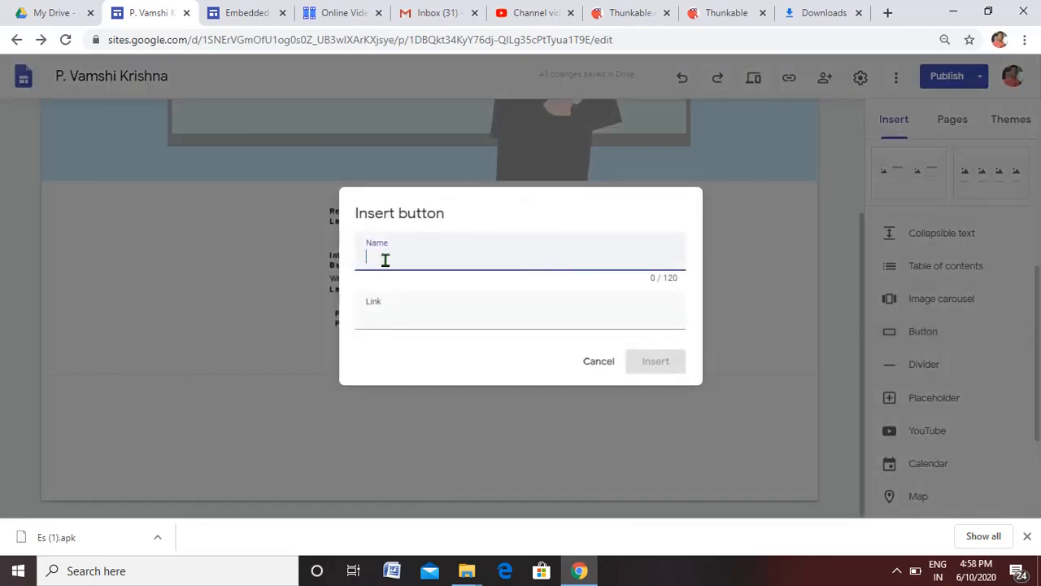
type("Profile")
left_click(388, 301)
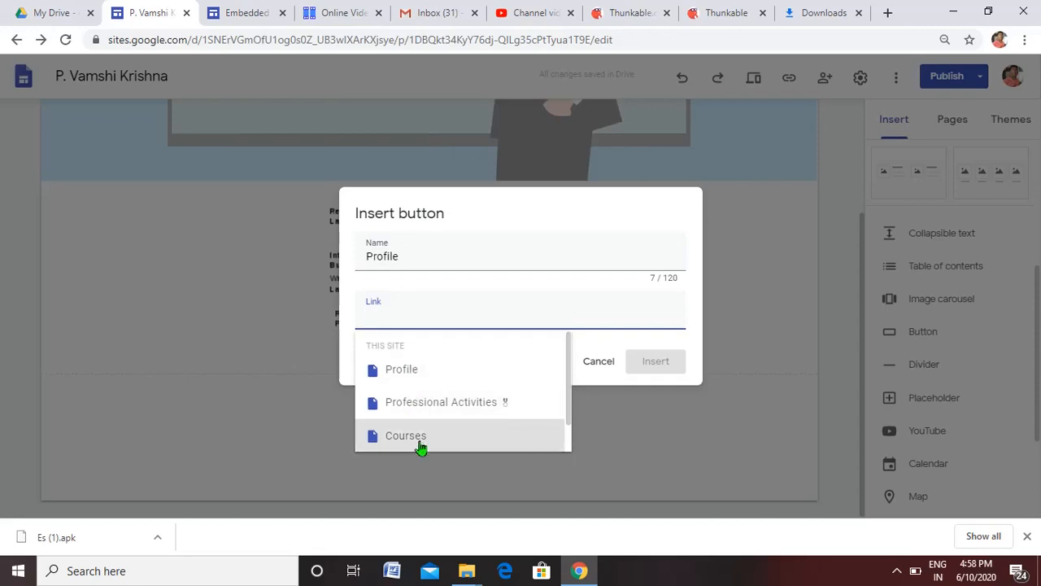
left_click(409, 374)
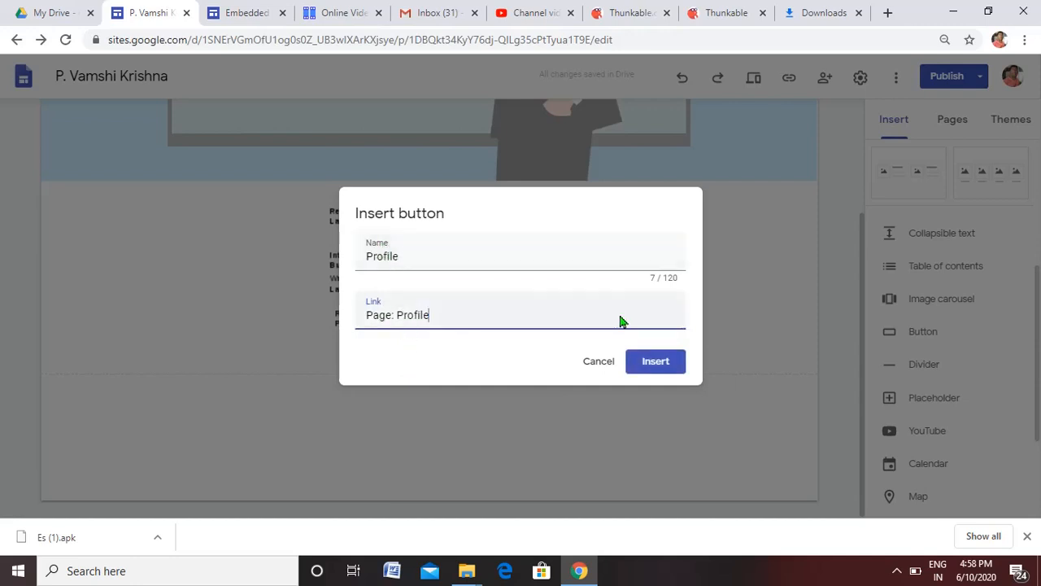
left_click(645, 367)
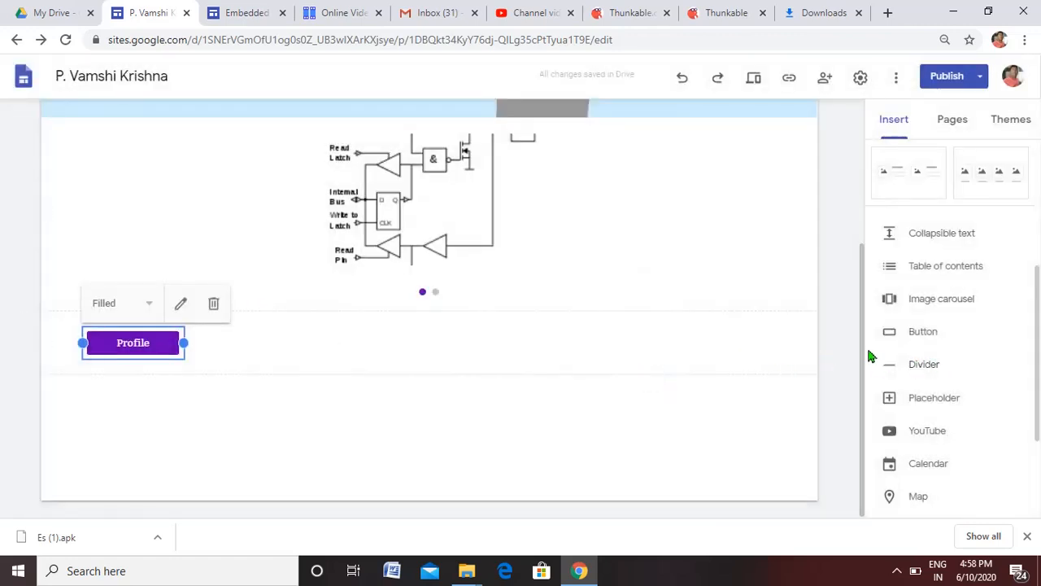
- Preview the Student Activities page, test the new Profile button below the carousel, and return to editing
scroll(853, 193, "up", 3)
scroll(664, 188, "down", 3)
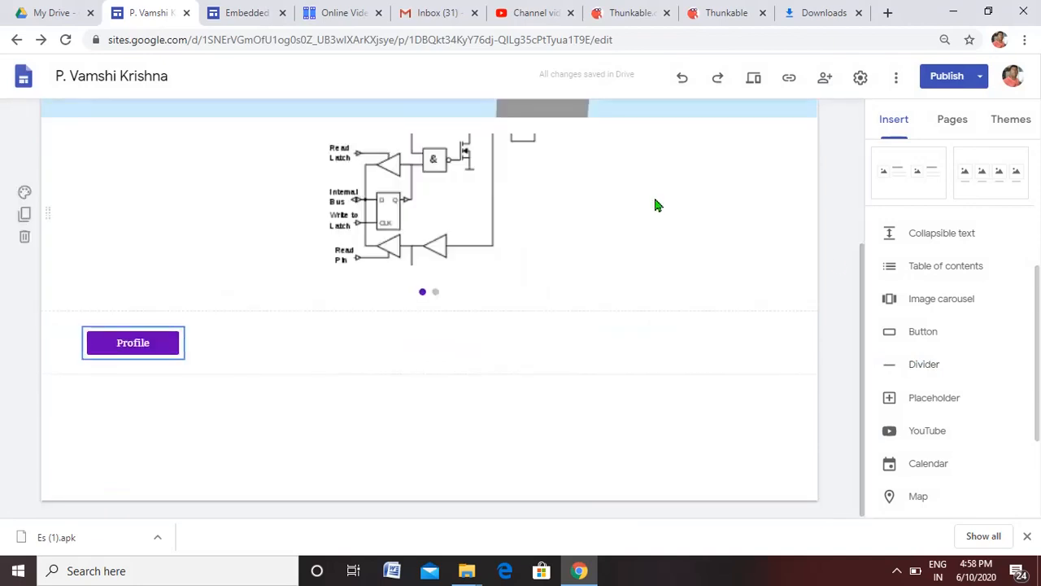
left_click_drag(863, 265, 861, 197)
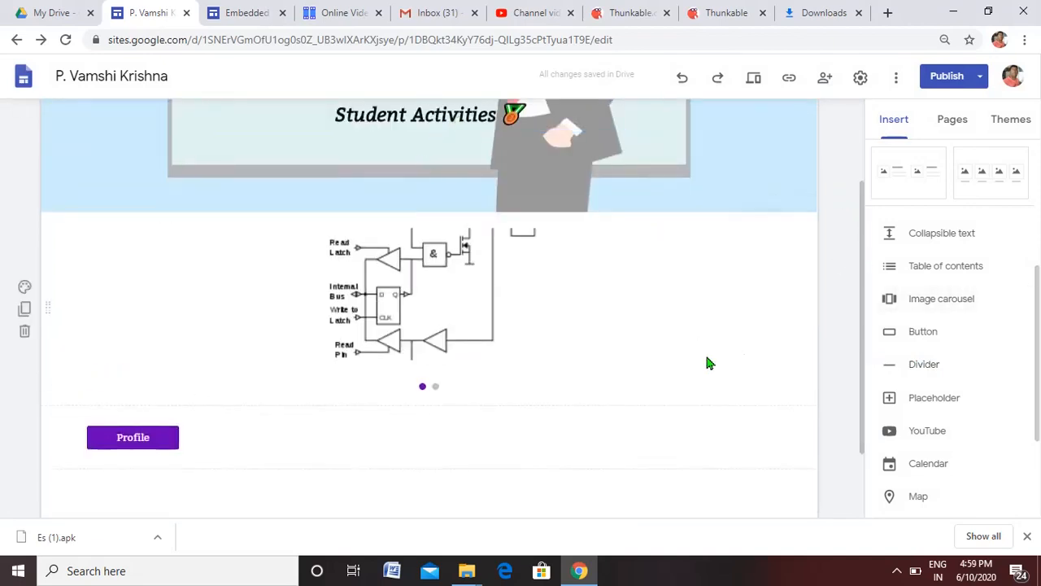
left_click_drag(865, 295, 865, 237)
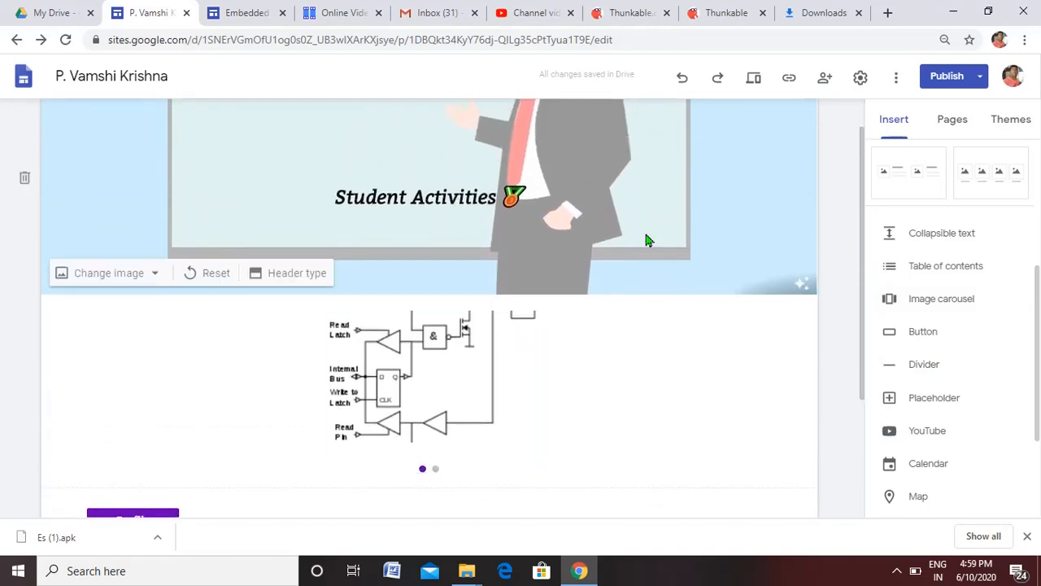
left_click(754, 85)
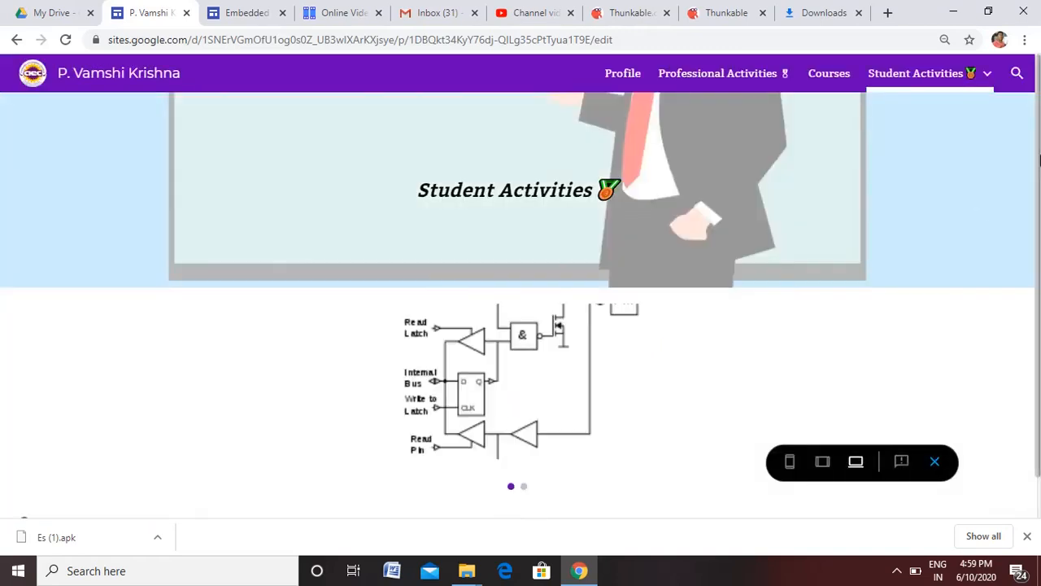
scroll(780, 187, "down", 1)
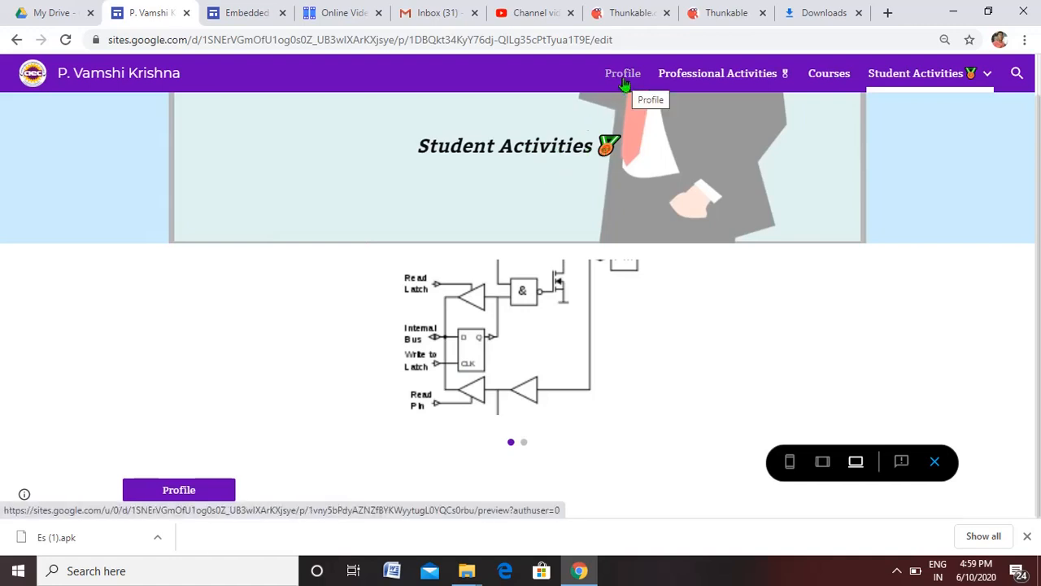
left_click(192, 492)
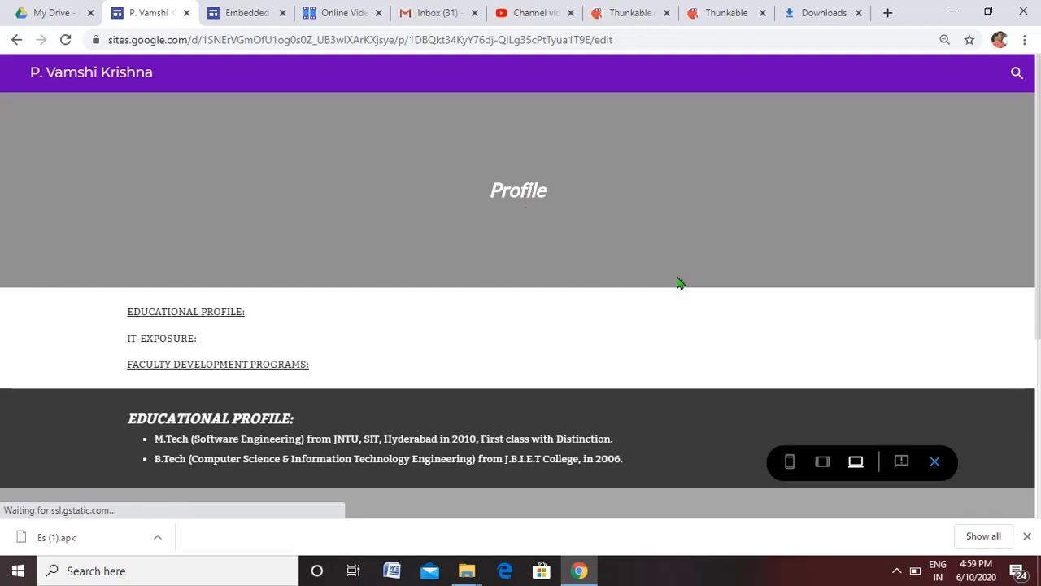
left_click(935, 462)
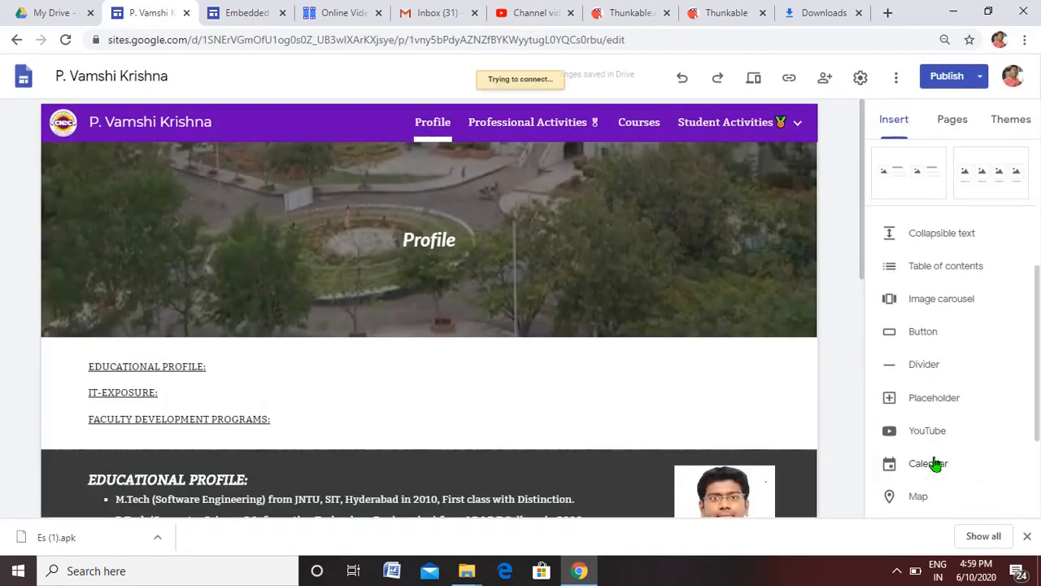
left_click(724, 124)
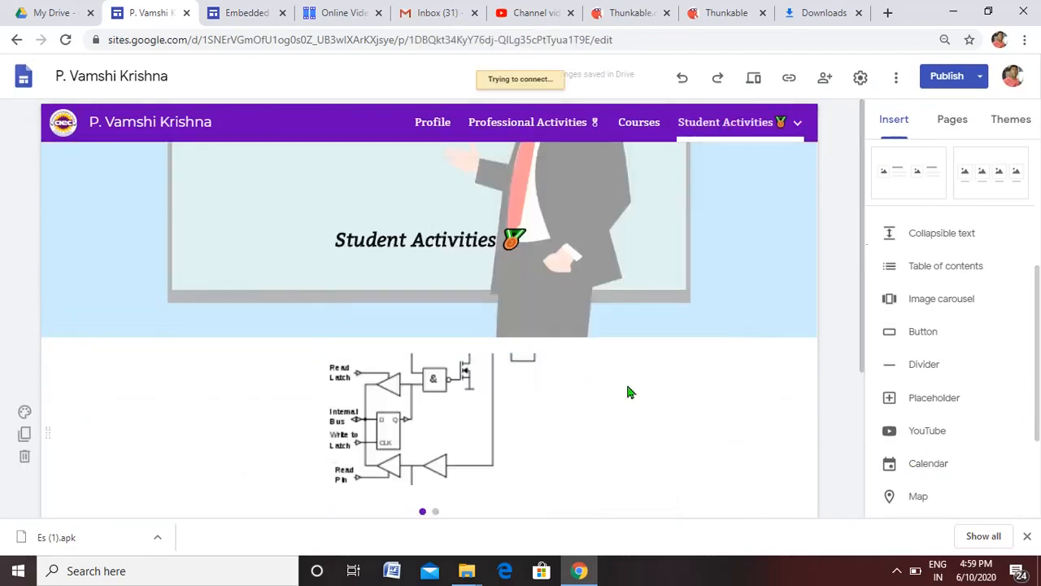
left_click_drag(865, 220, 865, 344)
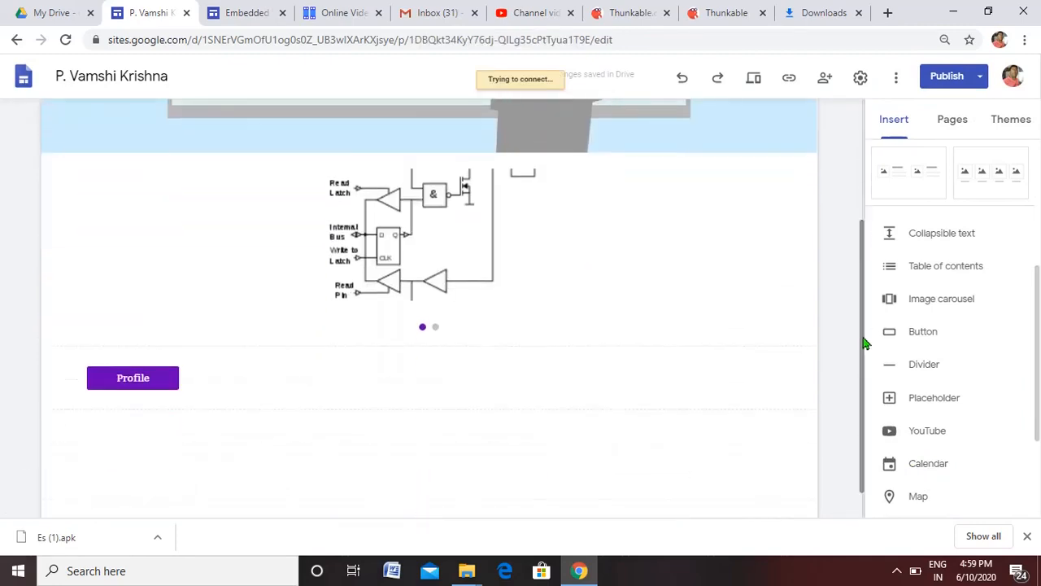
left_click(923, 334)
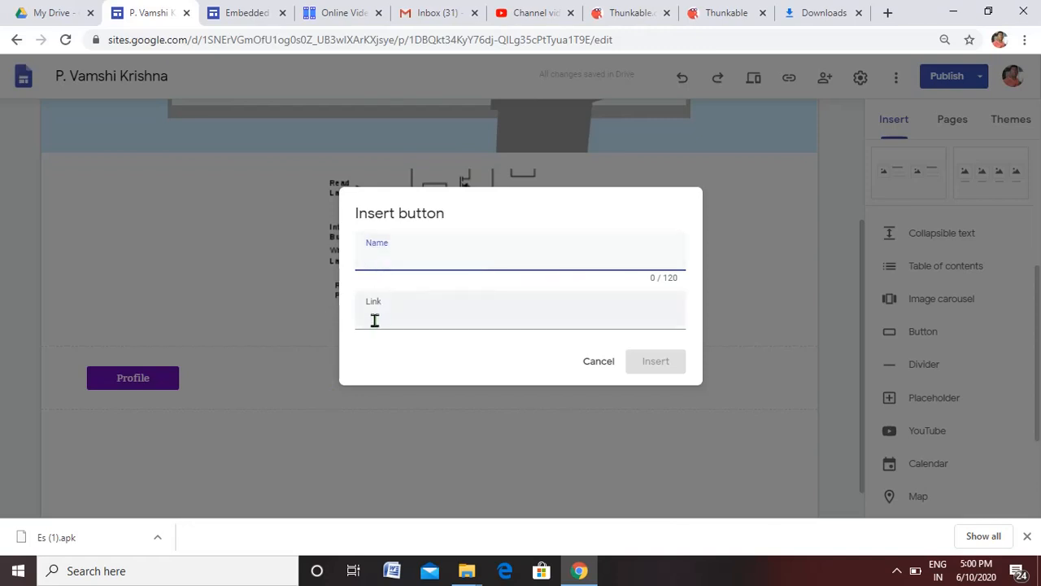
type("Careerride")
left_click(388, 316)
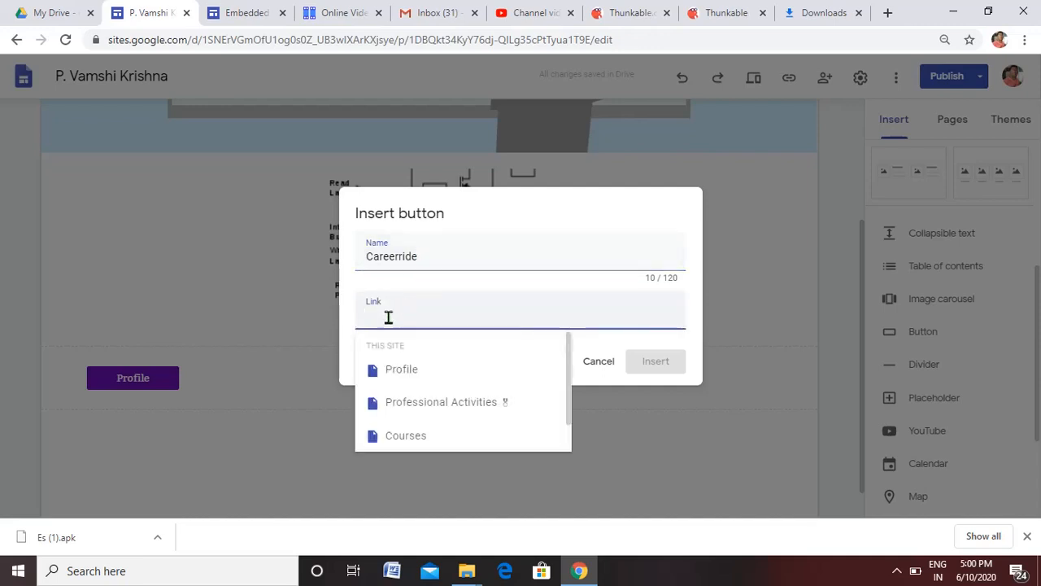
type("www.ca")
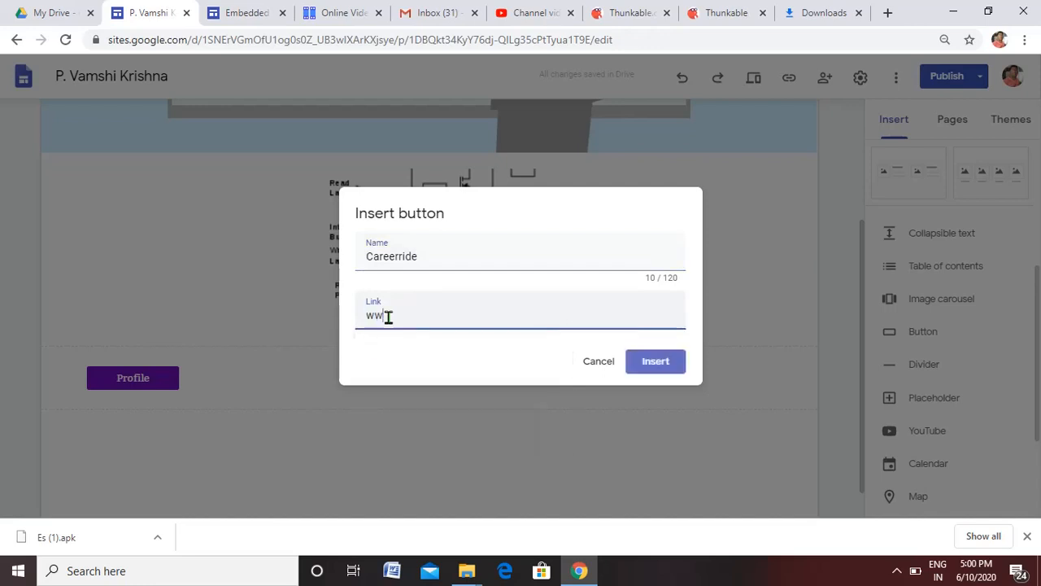
type("reerride.com")
left_click(665, 365)
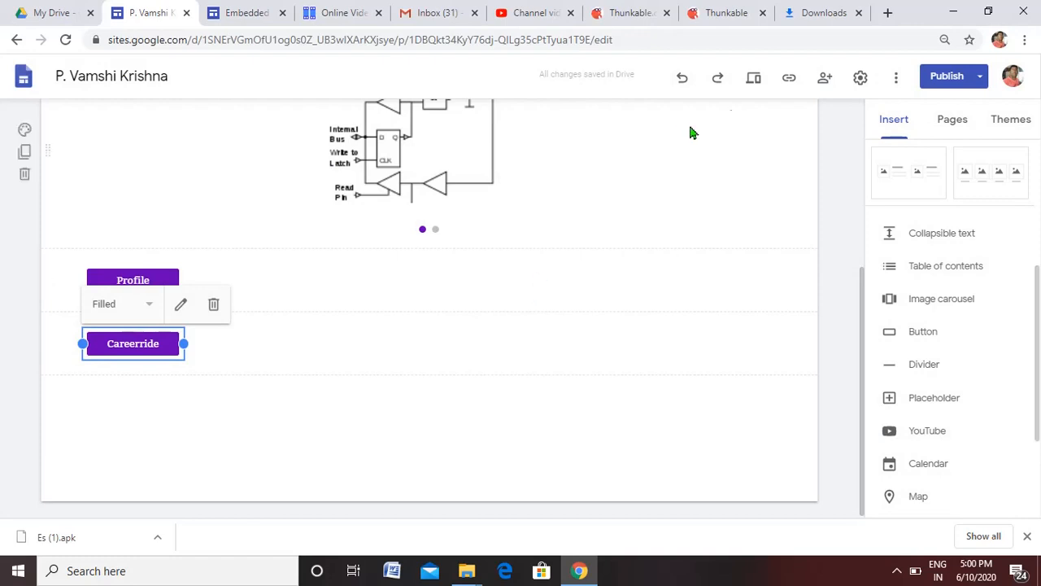
- Preview the page, test the Careerride button, check the opened site's address, and return to the site preview
left_click(754, 79)
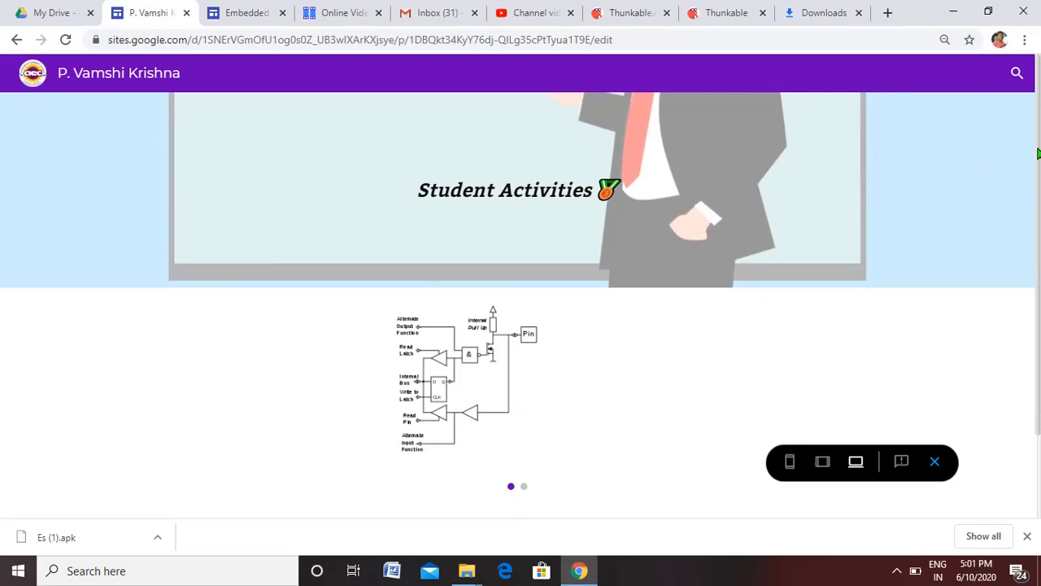
left_click_drag(1040, 209, 1039, 294)
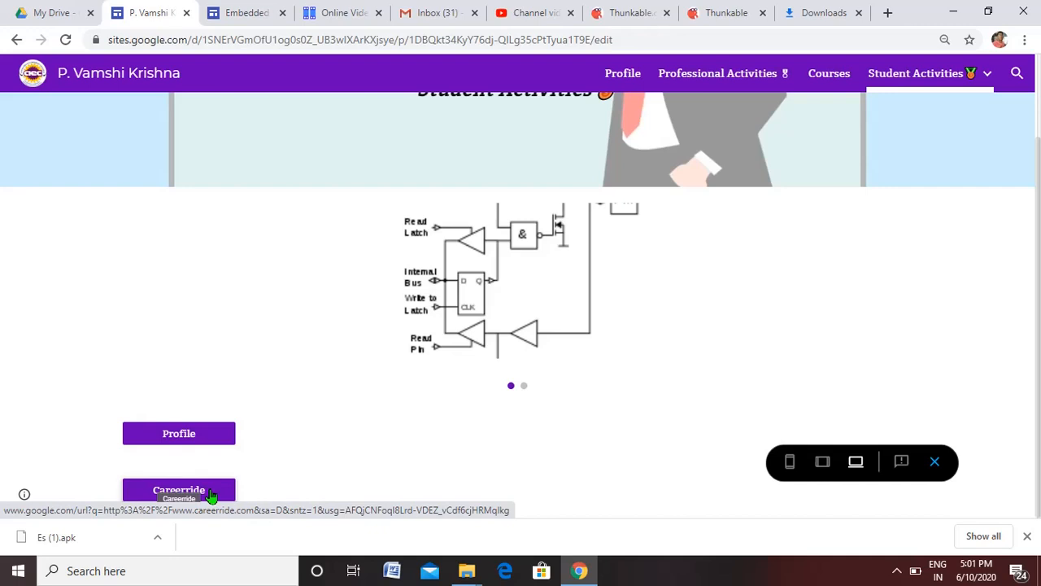
left_click(179, 490)
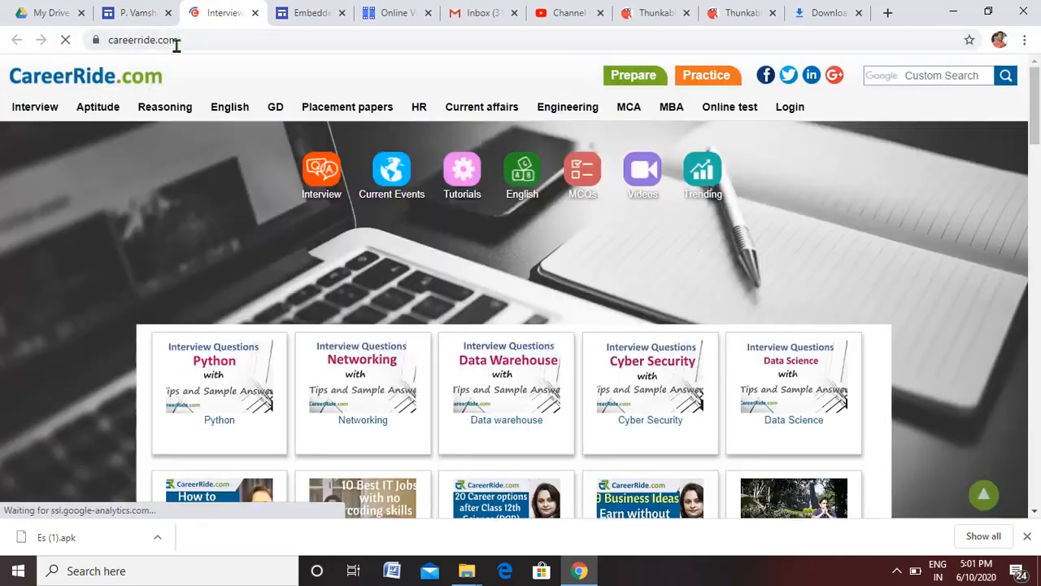
left_click_drag(177, 42, 98, 38)
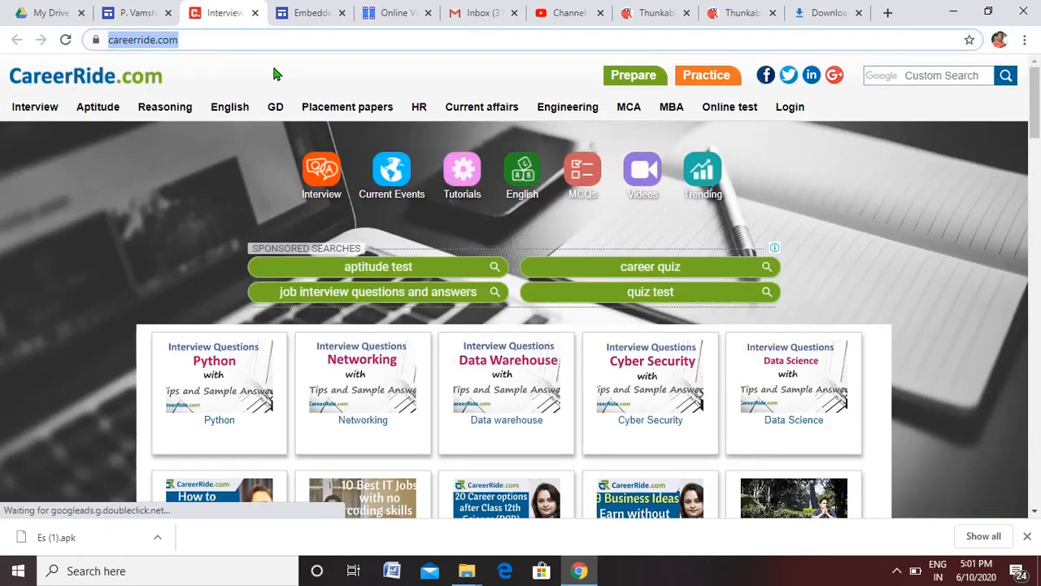
left_click(136, 16)
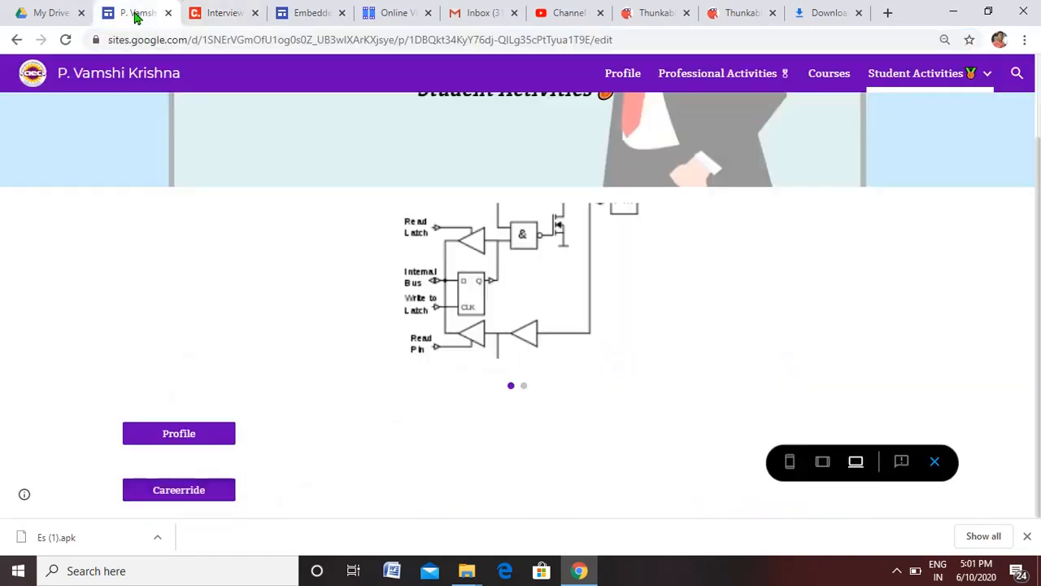